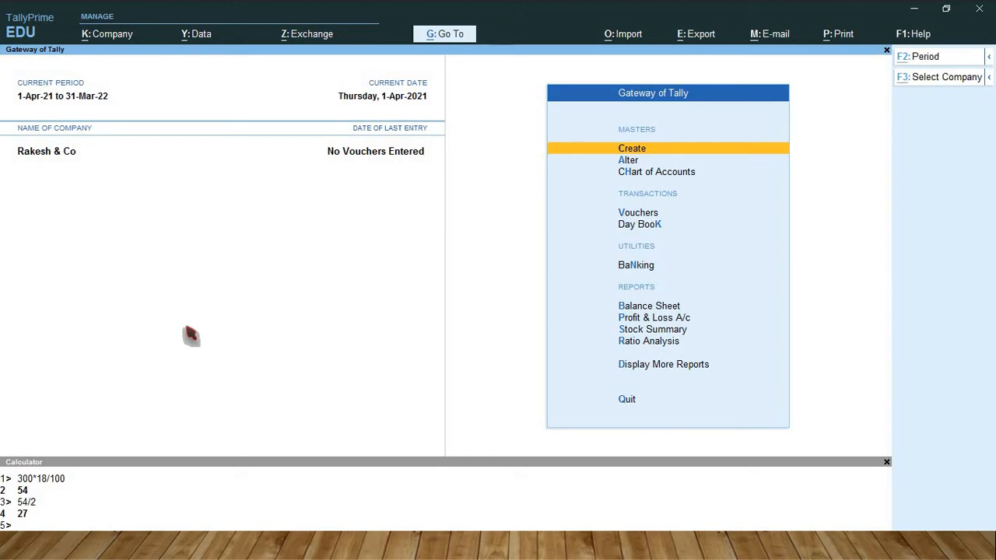
Start a new ledger master in TallyPrime and name it Demand Draft.
key(alt+Tab)
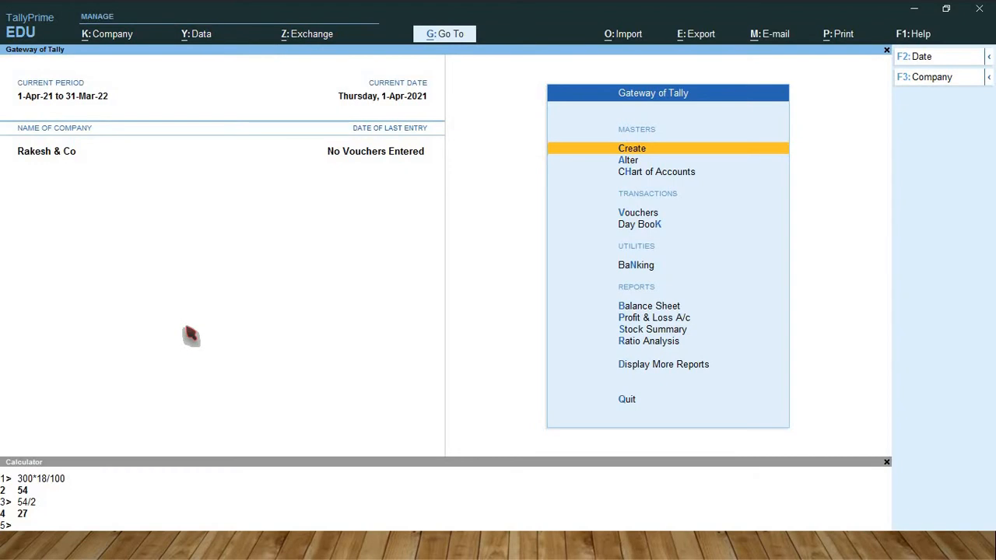
key(Return)
key(Down)
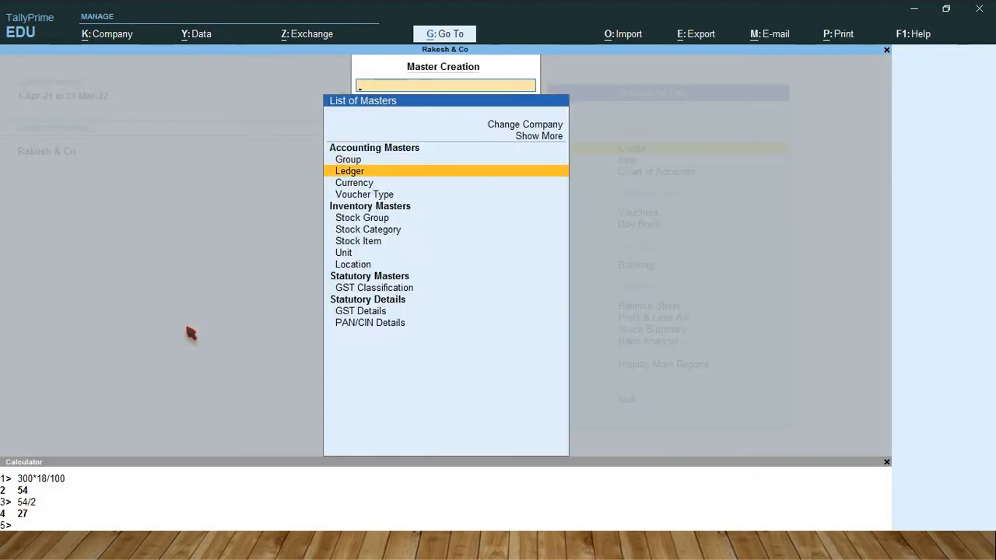
key(Return)
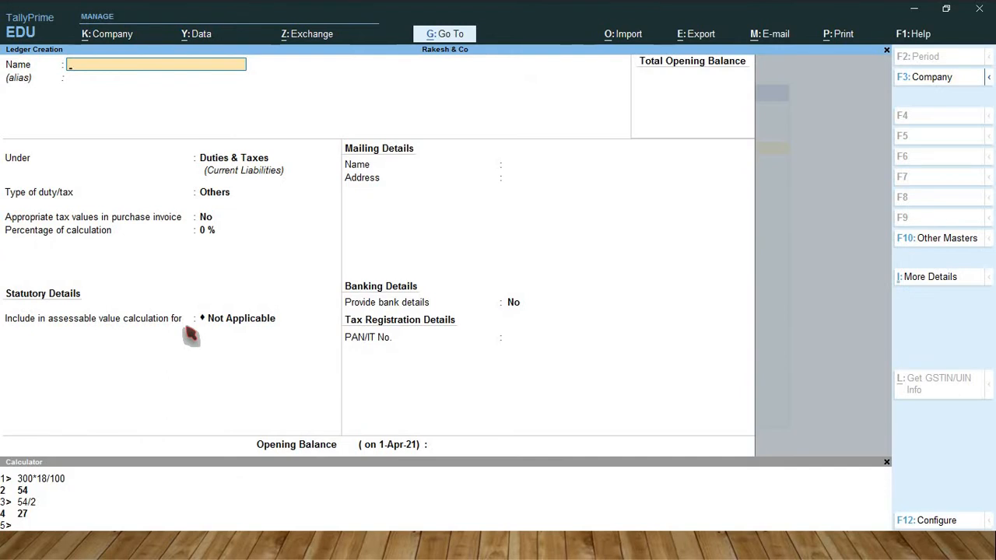
text(Demand Draf)
key(Return)
key(Return)
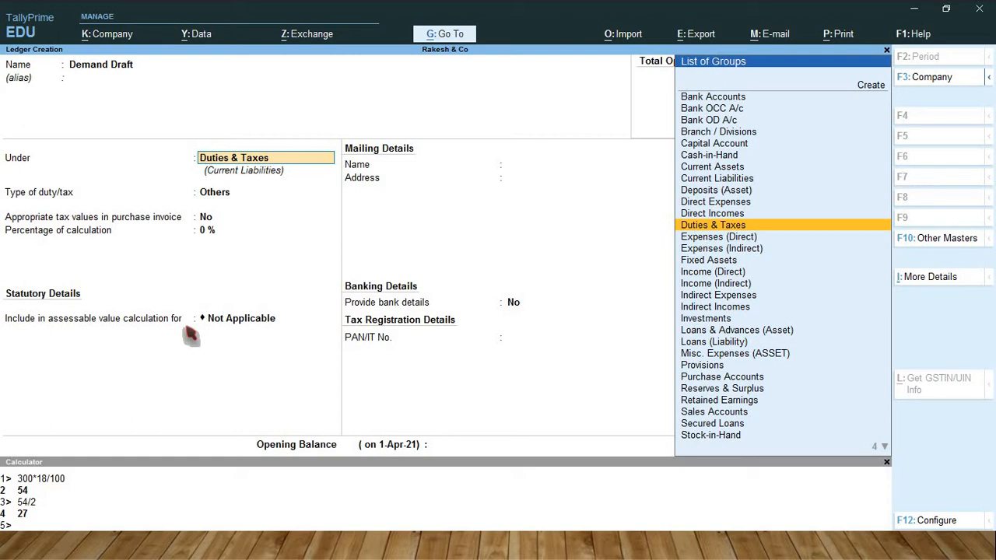
Place the Demand Draft ledger under Indirect Expenses, keep its remaining defaults and save it.
text(Ind)
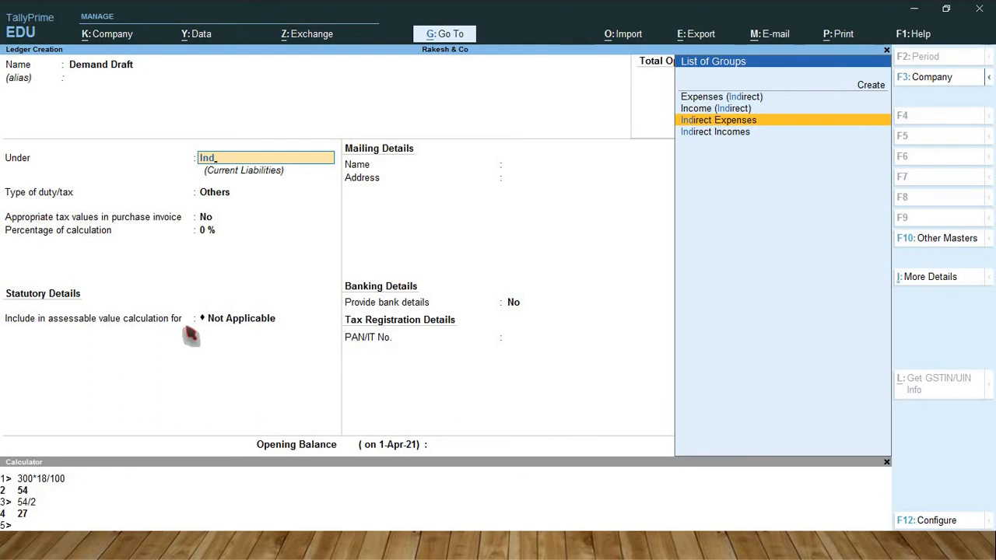
key(Return)
key(Return)
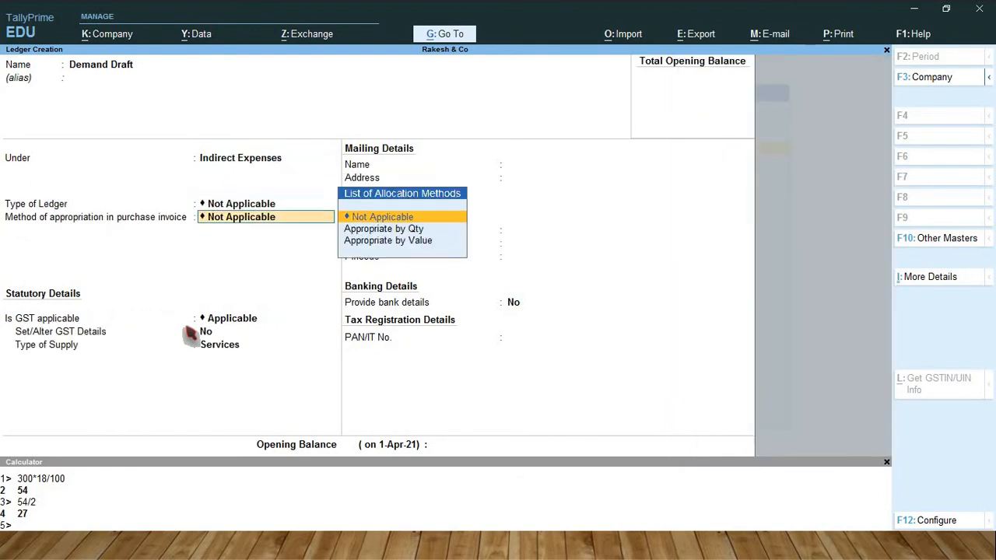
key(Return)
key(Return)
key(Return)
key(Return)
Name the next ledger State Bank of India and place it under Bank Accounts.
key(Return)
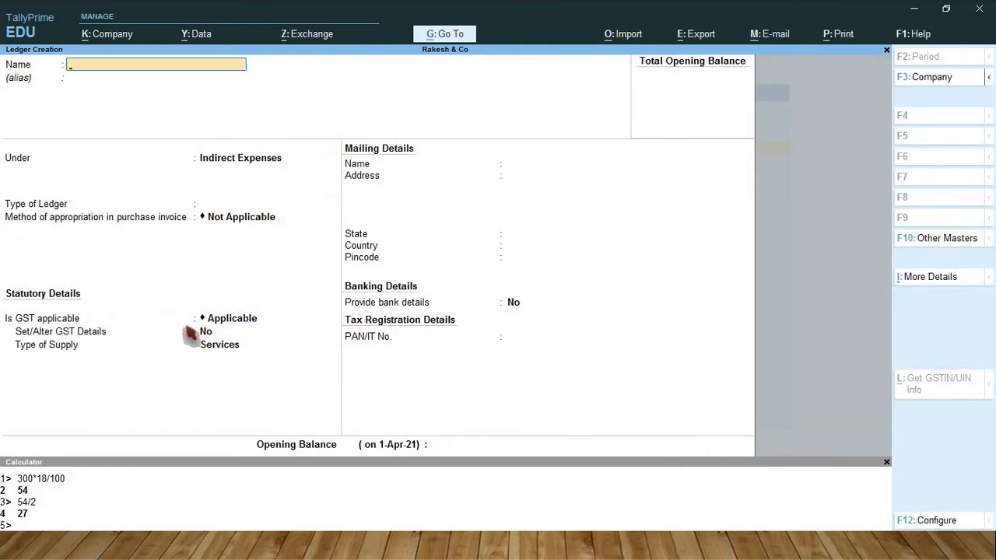
text(State bank of india)
key(Return)
key(Return)
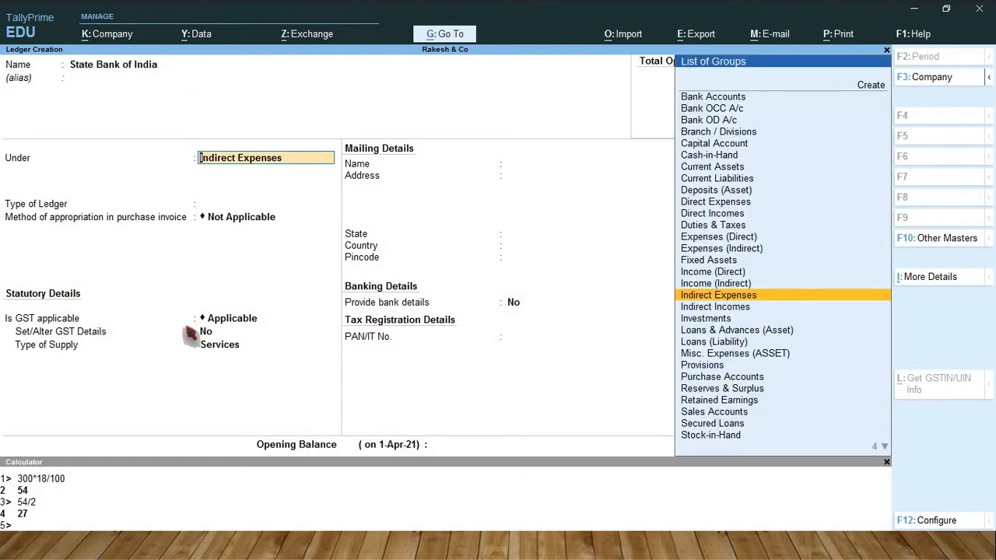
text(B)
Keep the account holder's name and enter the bank account number for the State Bank of India ledger.
key(Return)
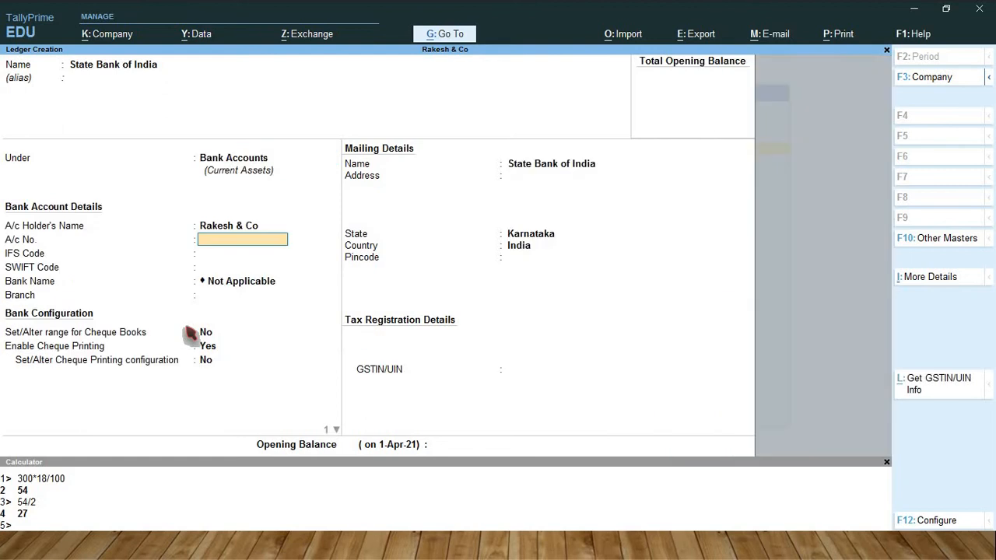
key(Return)
key(Return)
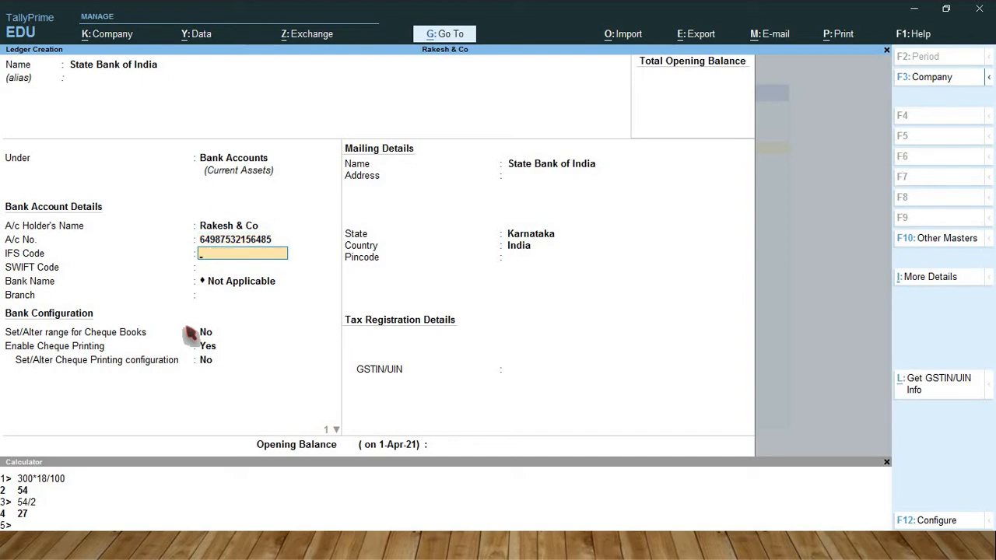
Set the IFS code to SBIN0006498, keep the remaining bank and mailing details, and save the ledger.
text(SBIN0006498)
key(Return)
key(Return)
key(Return)
key(Return)
key(Return)
key(Return)
key(Return)
key(Return)
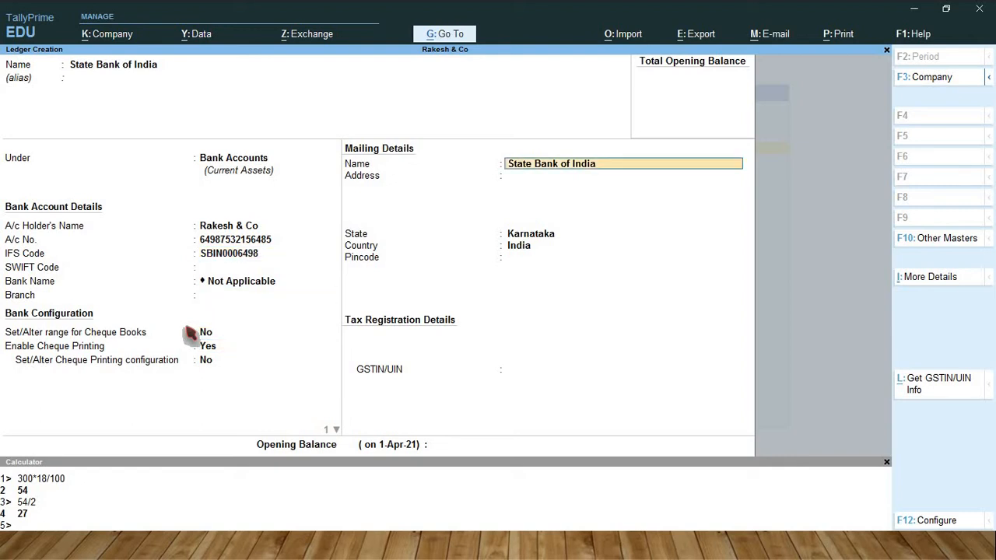
key(Return)
key(Return)
key(Return)
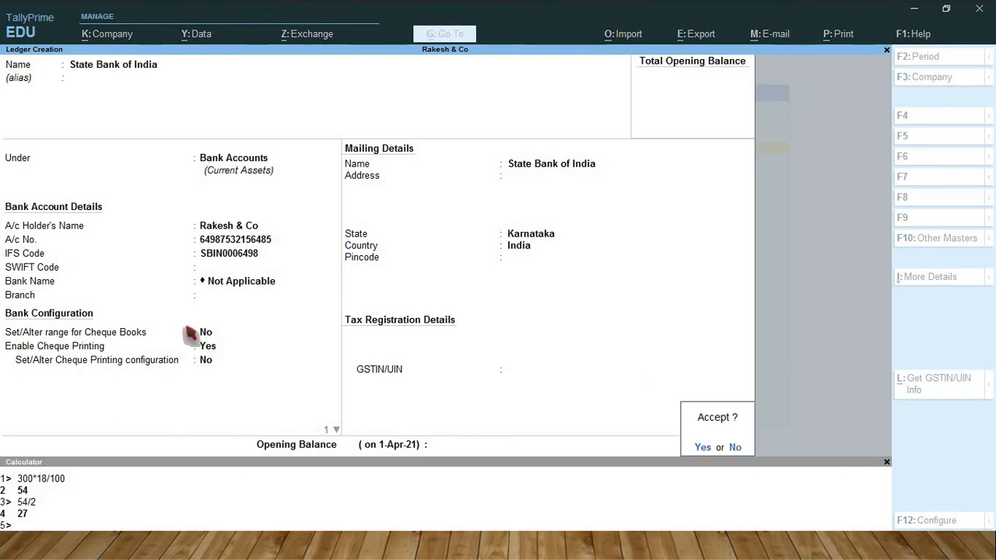
key(Return)
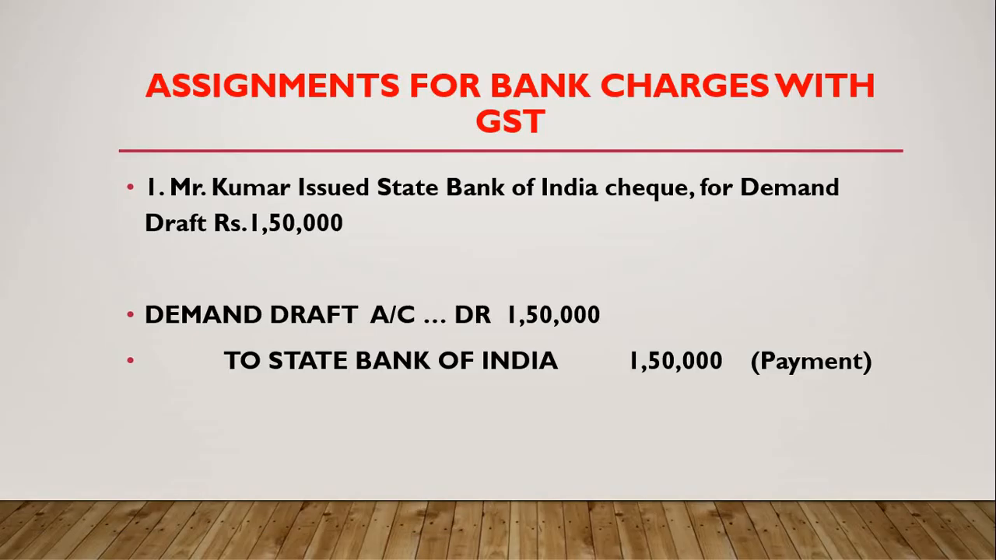
Check the bank charges assignment slide, switch back to TallyPrime and enter a Bank Charges ledger under Indirect Expenses.
key(Right)
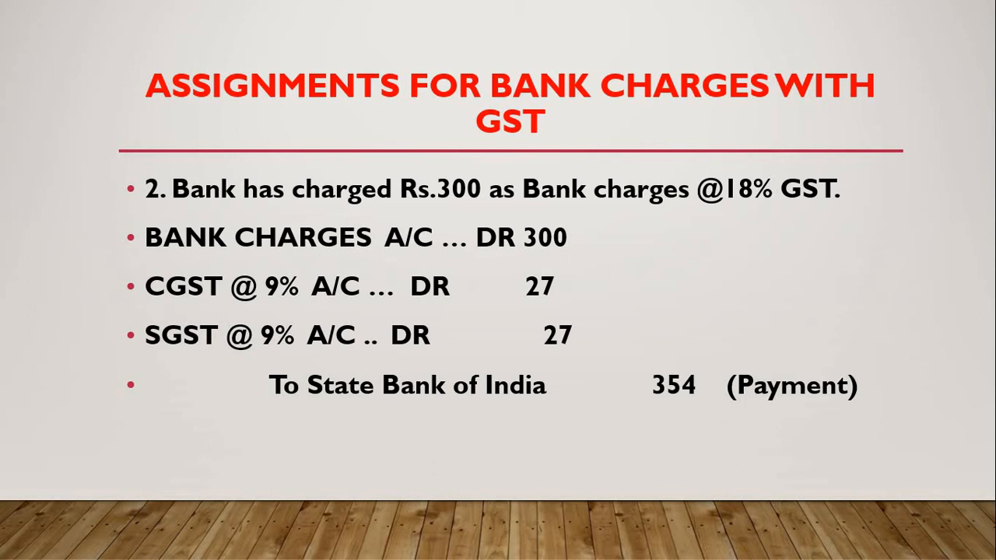
key(alt+Tab)
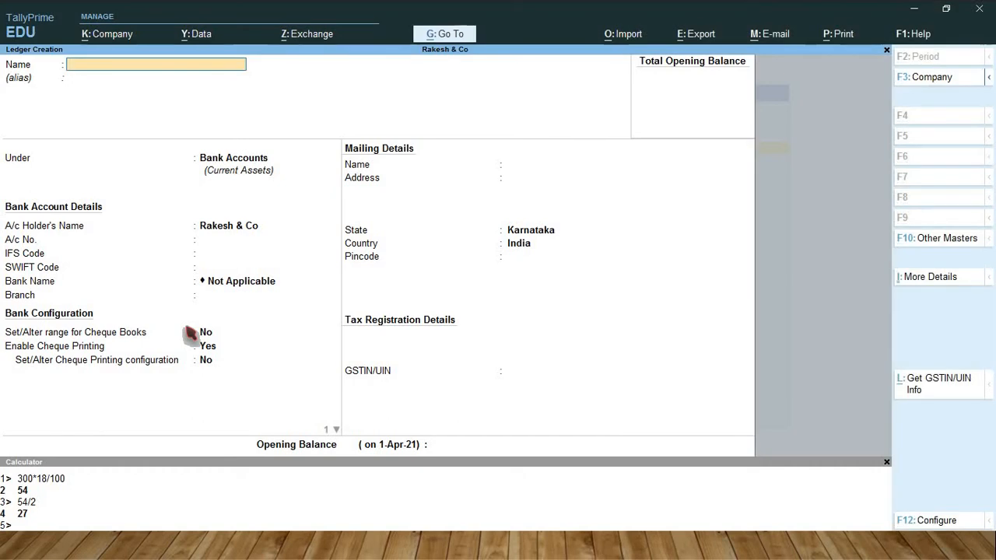
text(Bank)
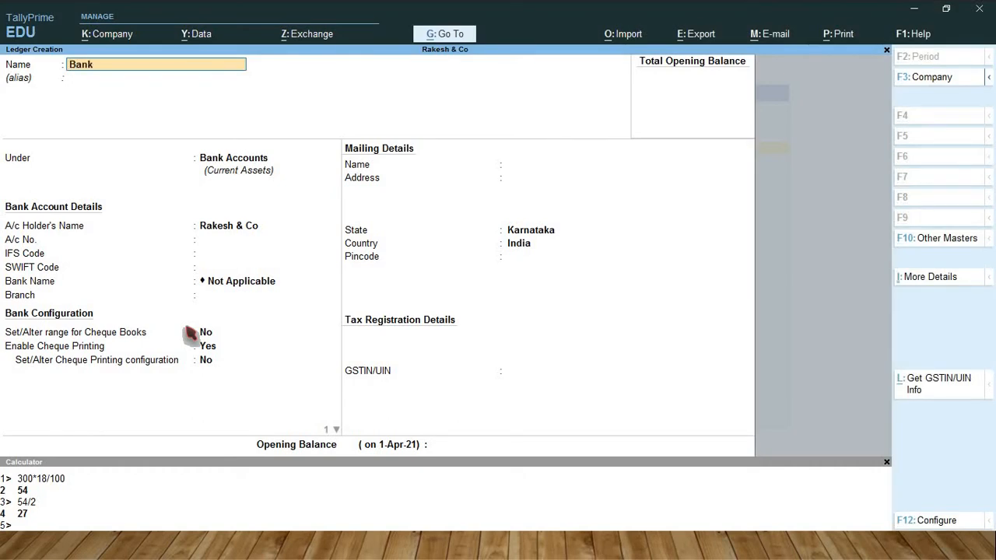
text( Charges)
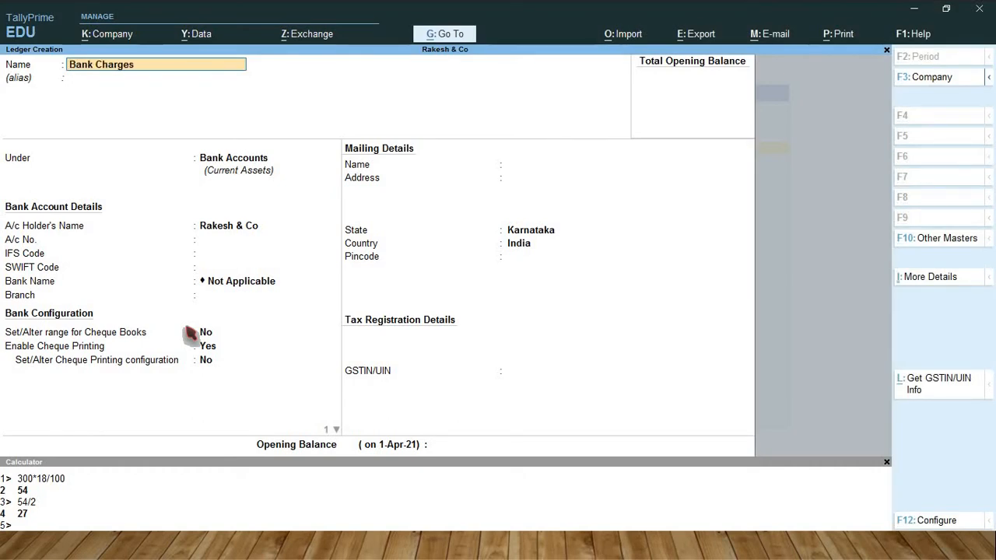
key(Return)
text(I)
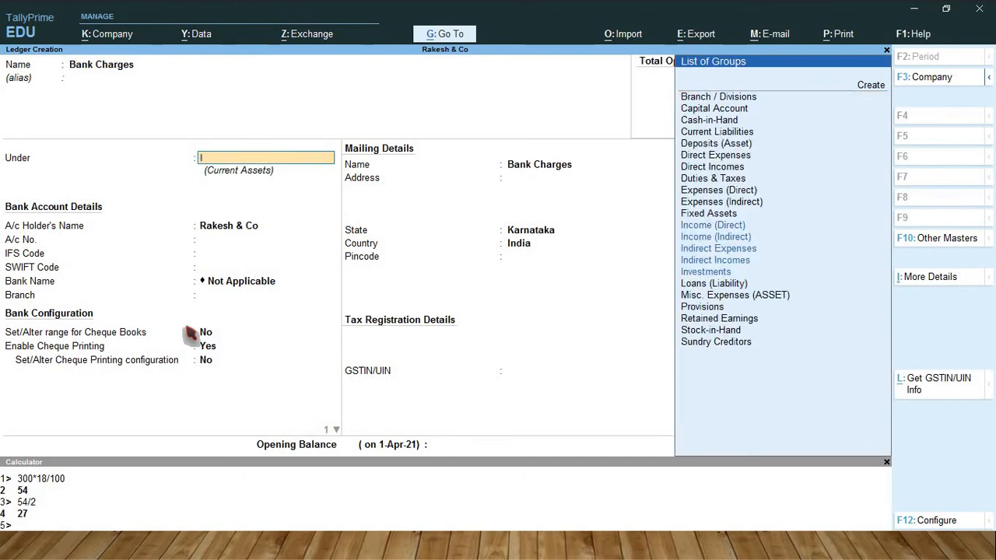
text(nd)
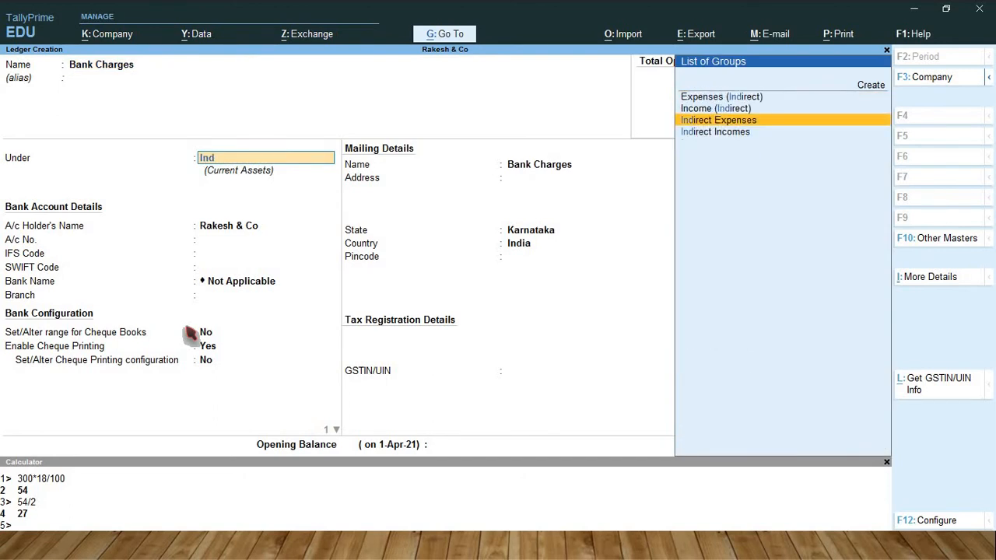
key(Return)
key(Return)
Turn on GST details for the Bank Charges ledger and set the nature of transaction to Purchase Taxable.
key(Return)
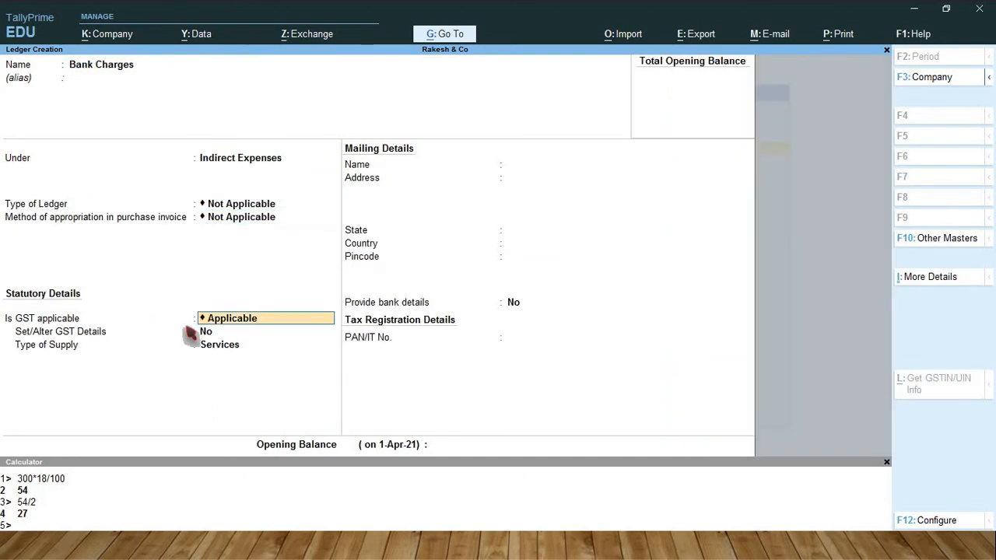
key(Return)
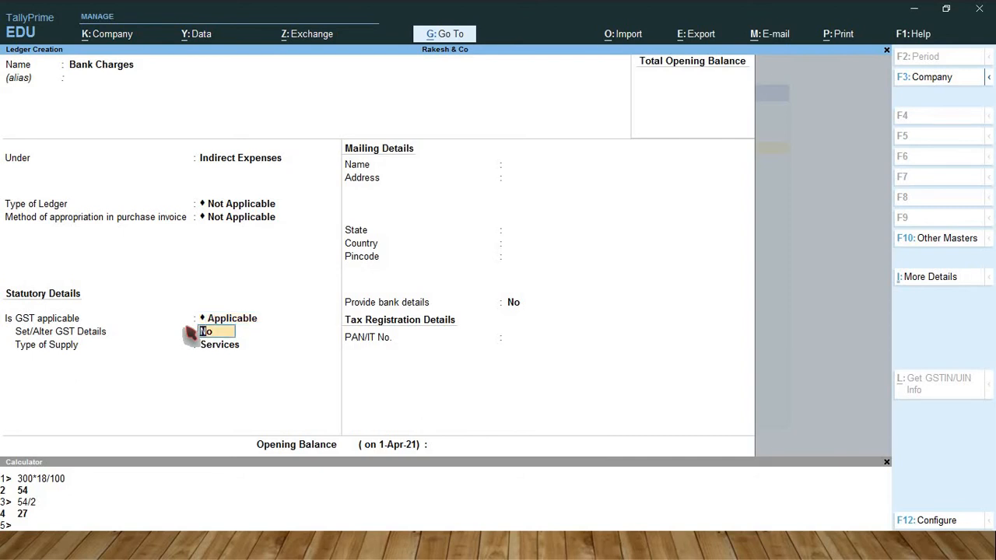
text(y)
key(Return)
key(Return)
key(Return)
key(Return)
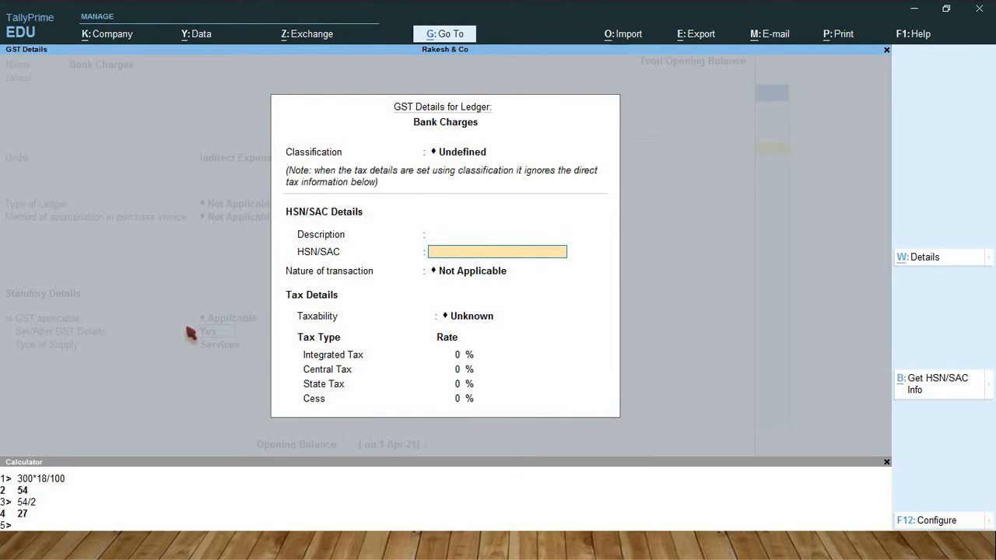
text(Pu)
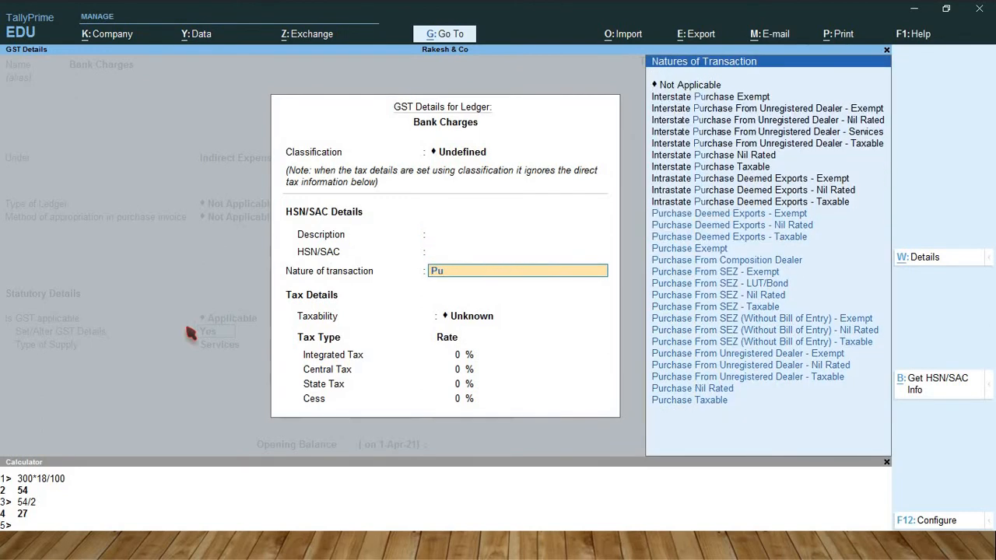
key(Up)
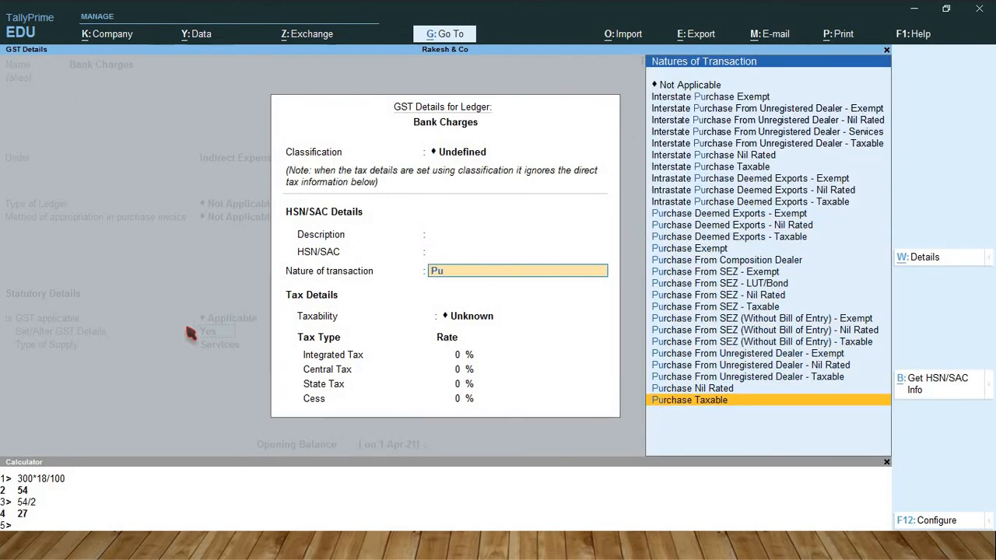
key(Return)
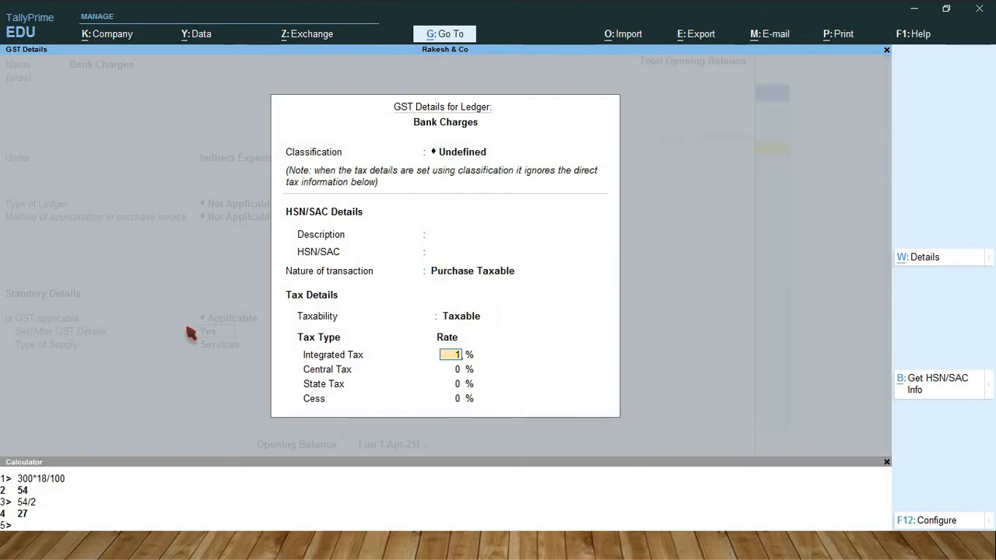
Set the integrated tax rate to 18%, keep Services as the supply type and save the Bank Charges ledger.
text(18)
key(Return)
key(Return)
key(Return)
key(Return)
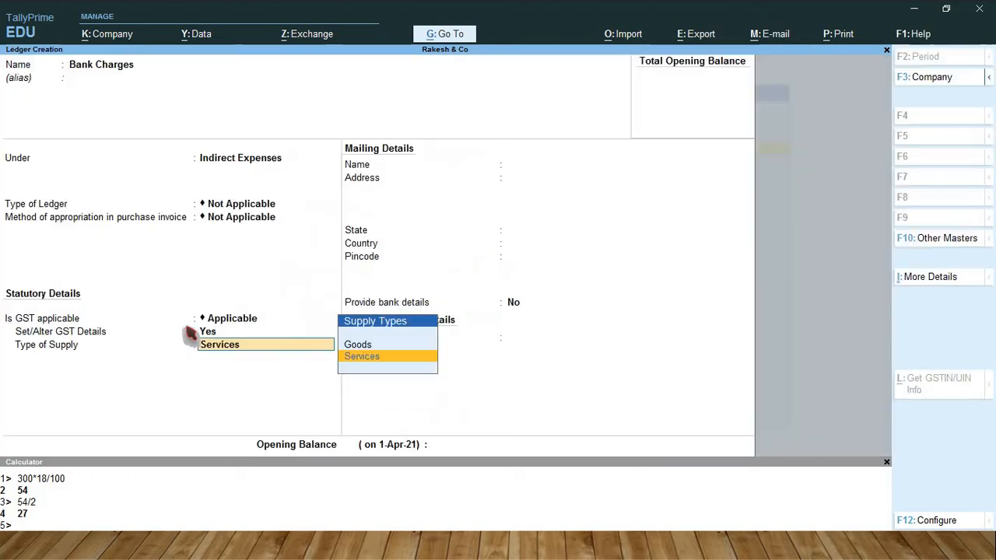
key(Return)
key(Return)
key(Return)
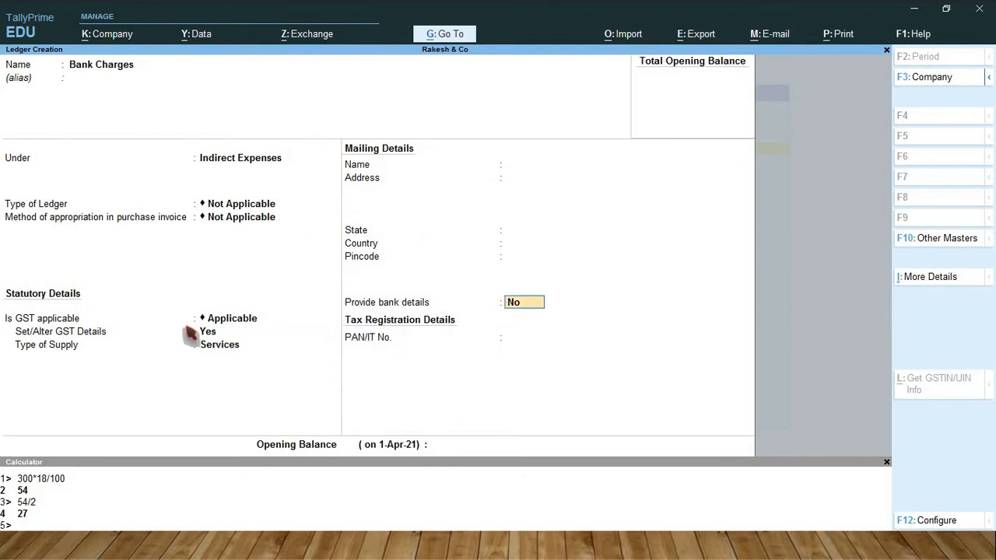
Name the next ledger CGST @ 9% and place it under Duties & Taxes.
key(Return)
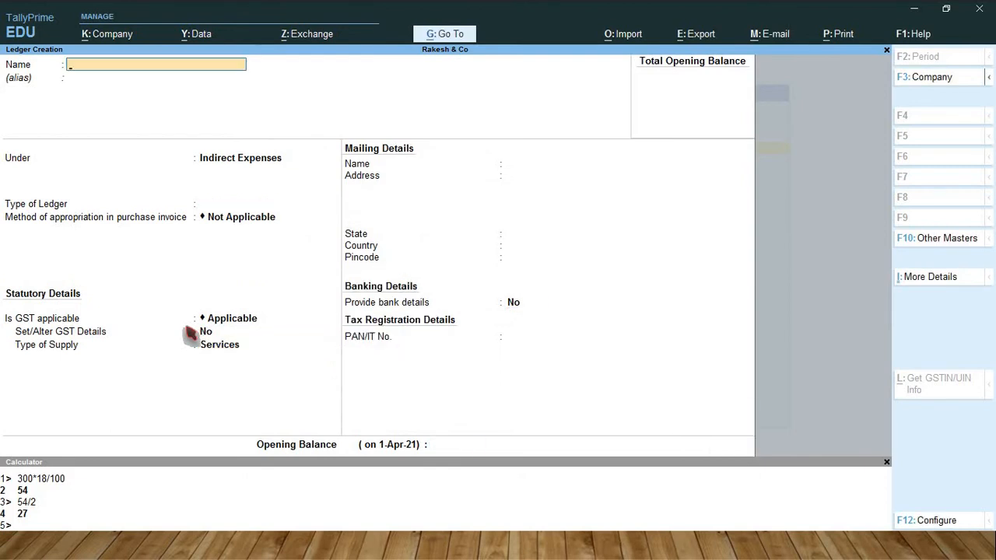
text(CGST @ 9%)
key(Return)
key(Return)
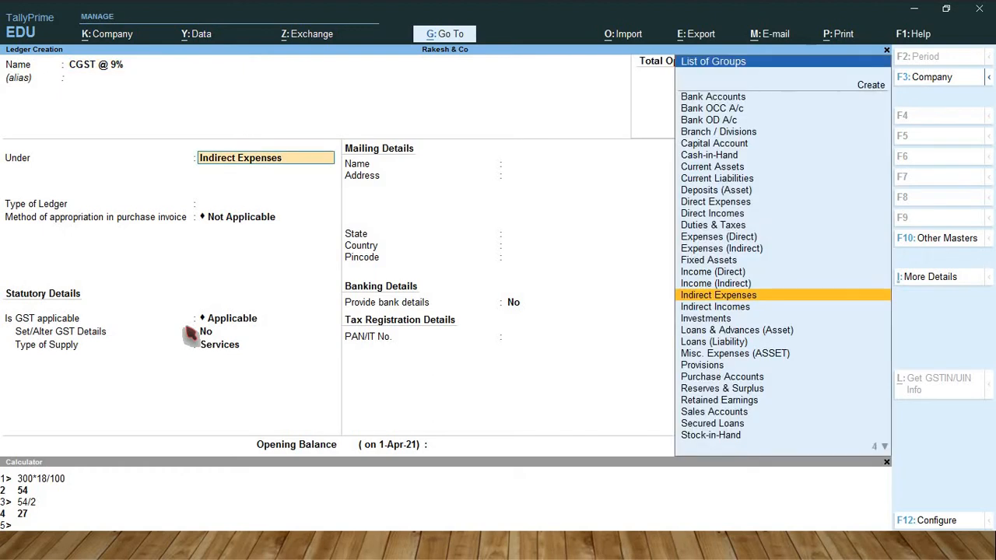
text(Du)
key(Return)
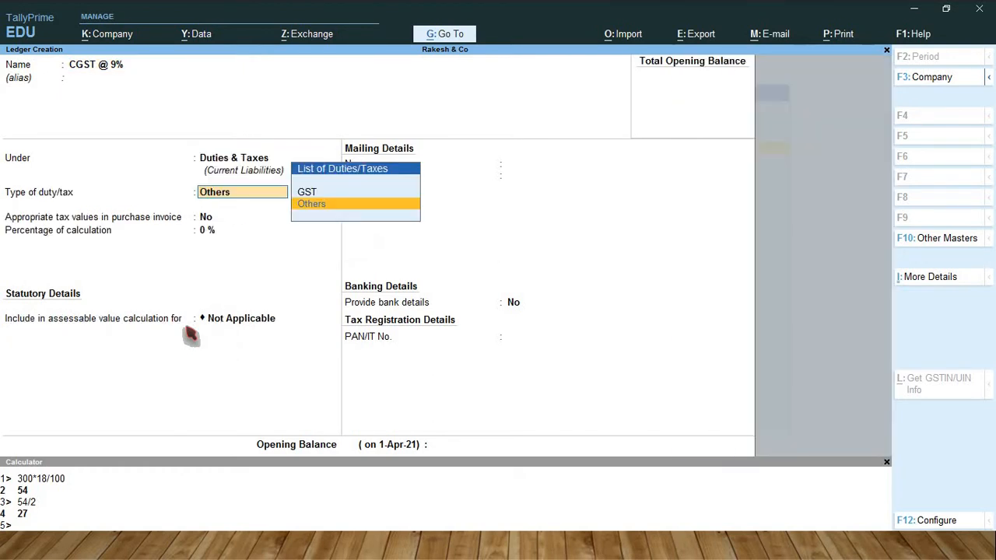
Set the CGST ledger's duty type to GST with tax type Central Tax and save it.
key(Up)
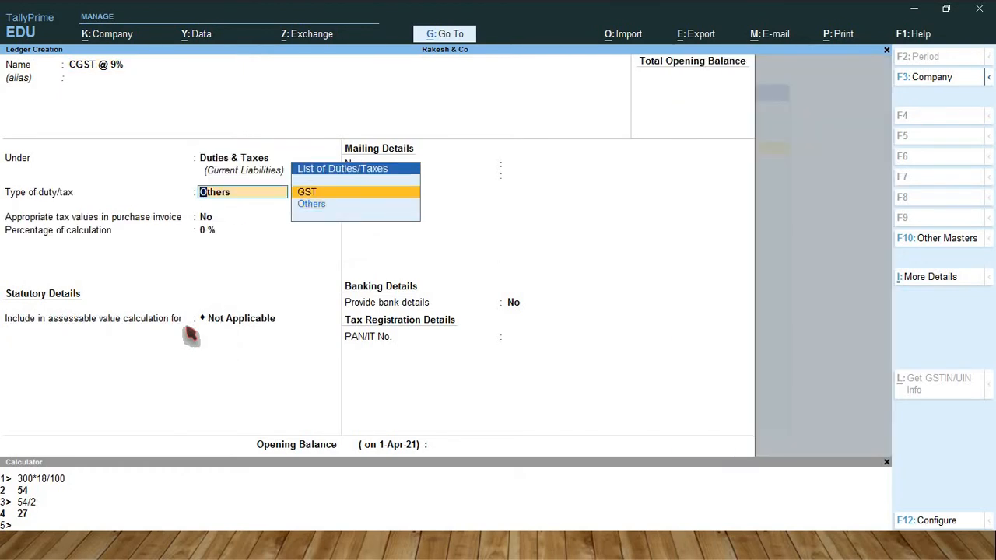
key(Return)
key(Return)
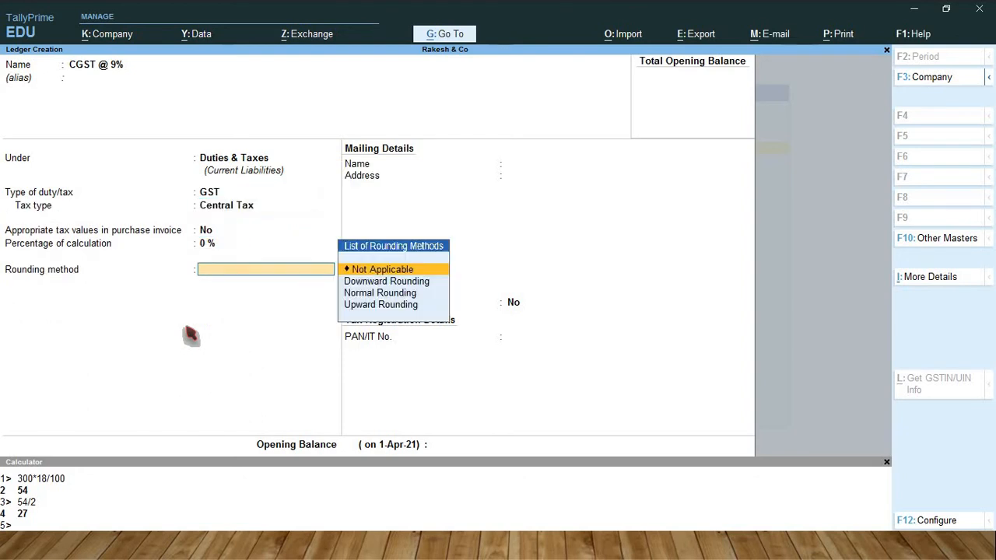
key(Return)
key(Return)
Name the next ledger SGST @ 9% and keep it under Duties & Taxes.
key(Return)
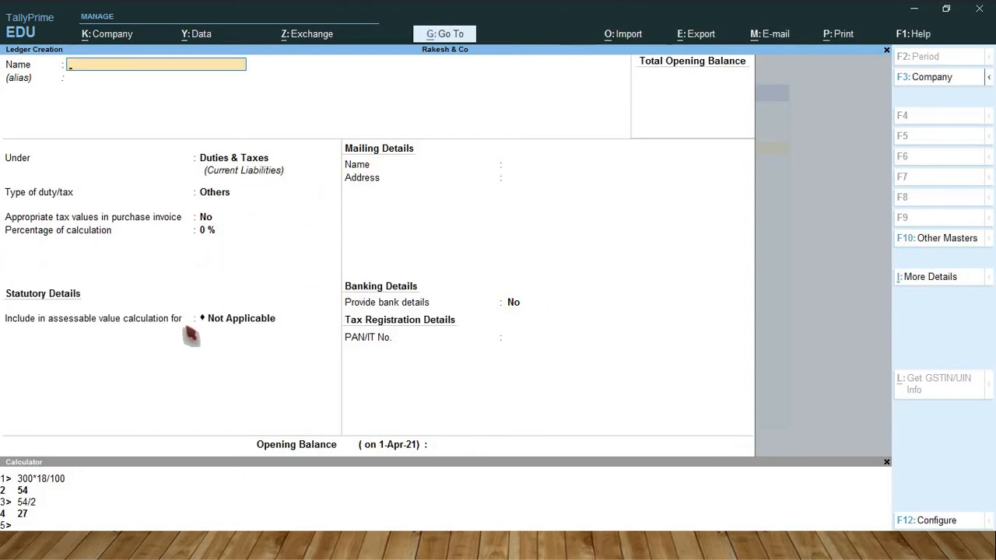
text(SGST @ 9%)
key(Return)
key(Return)
key(Return)
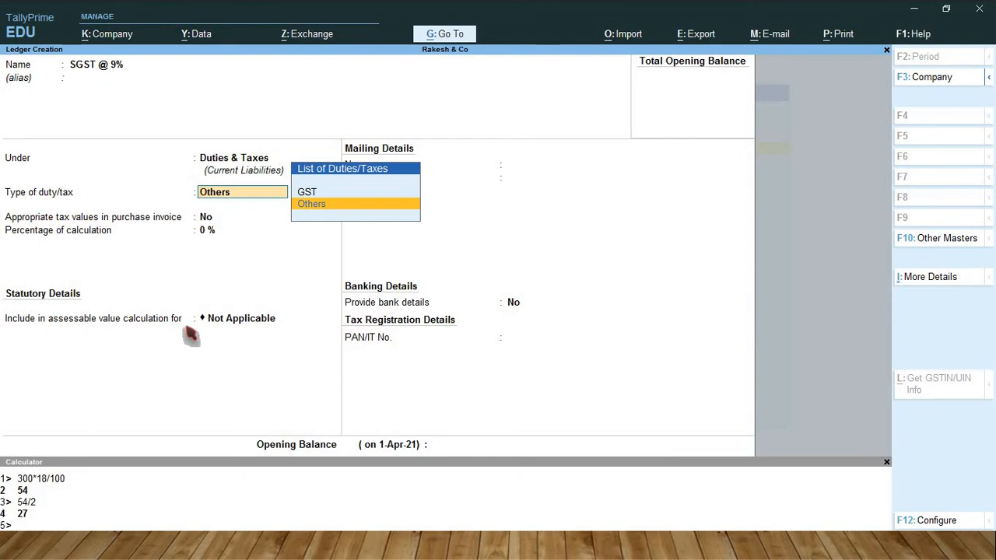
Set the SGST ledger's duty type to GST with tax type State Tax at 9% and save it.
key(Up)
key(Return)
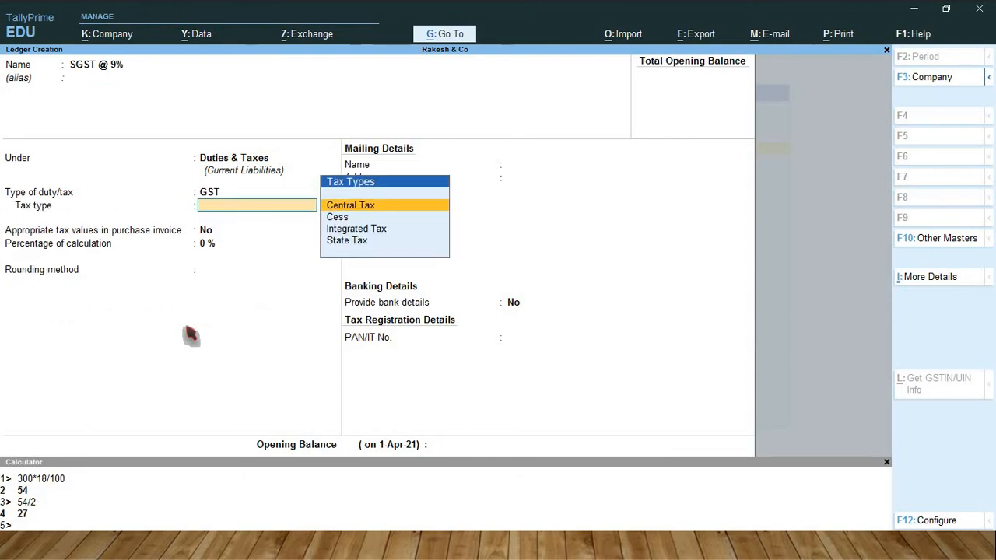
key(Down)
key(Down)
key(Down)
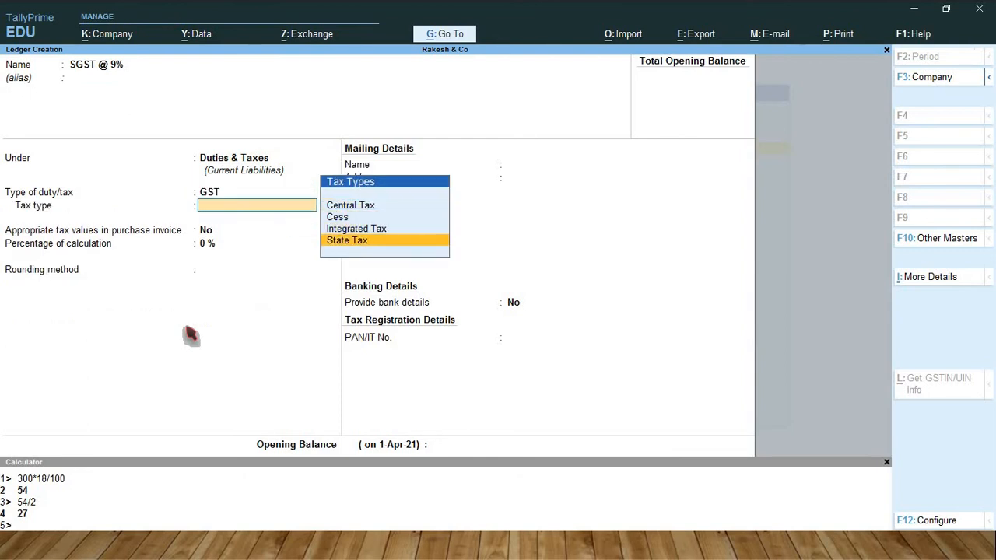
key(Return)
text(9)
key(Return)
key(Return)
key(Return)
key(Return)
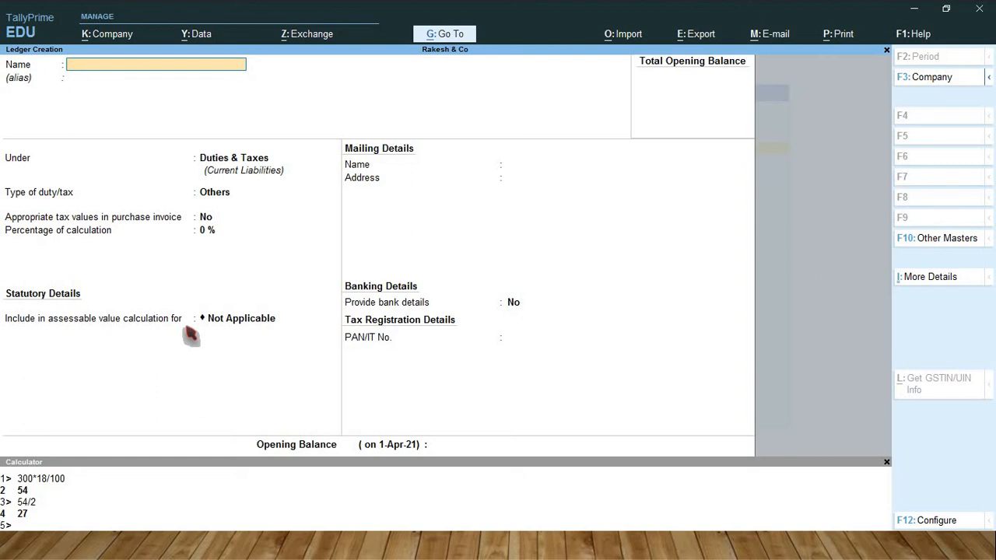
Name the next ledger as the proprietor's capital and place it under Capital Account.
text(Kumar's Capita)
key(Return)
key(Return)
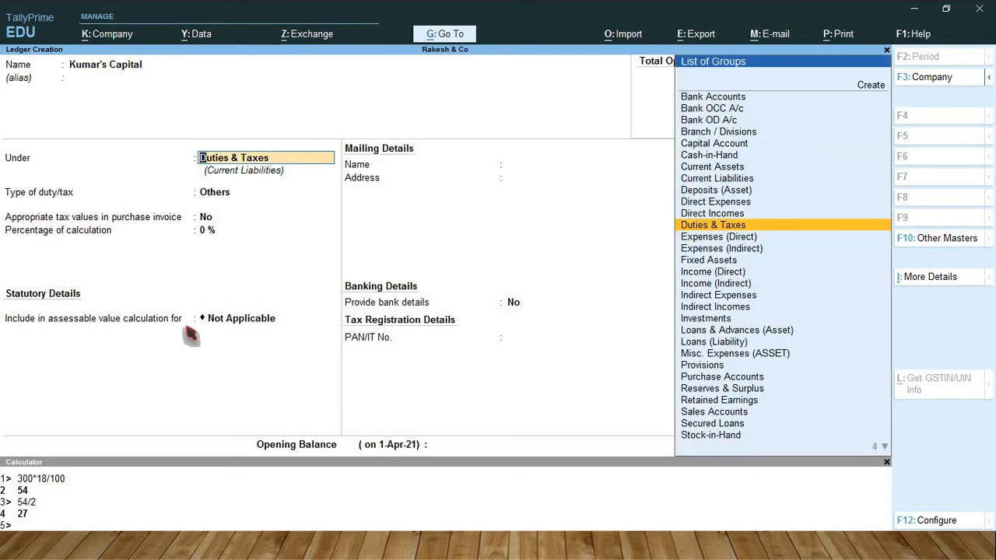
text(capi)
key(Return)
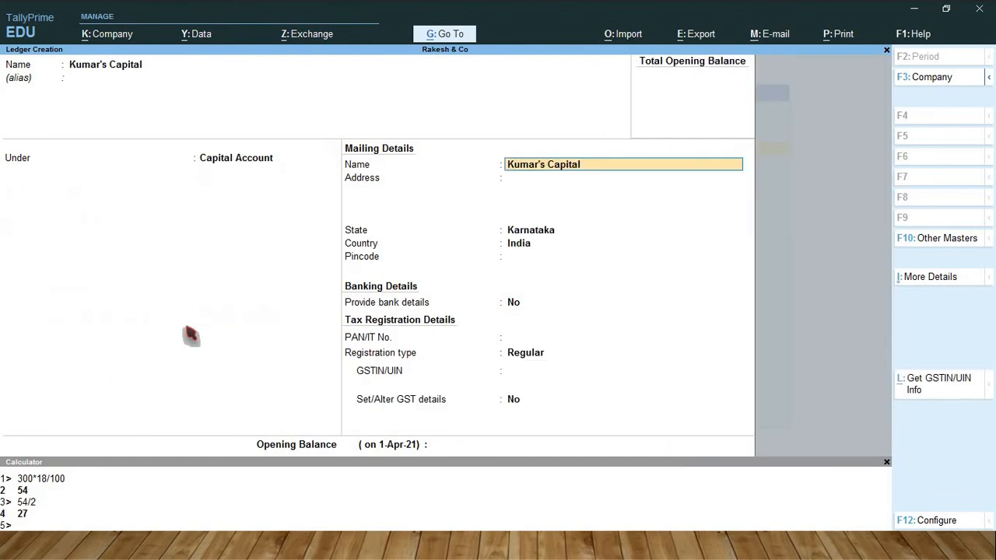
Save the capital ledger with its default mailing details and no opening balance, and leave ledger creation.
key(Return)
key(Return)
key(Return)
key(Return)
key(Return)
key(Return)
key(Return)
key(Return)
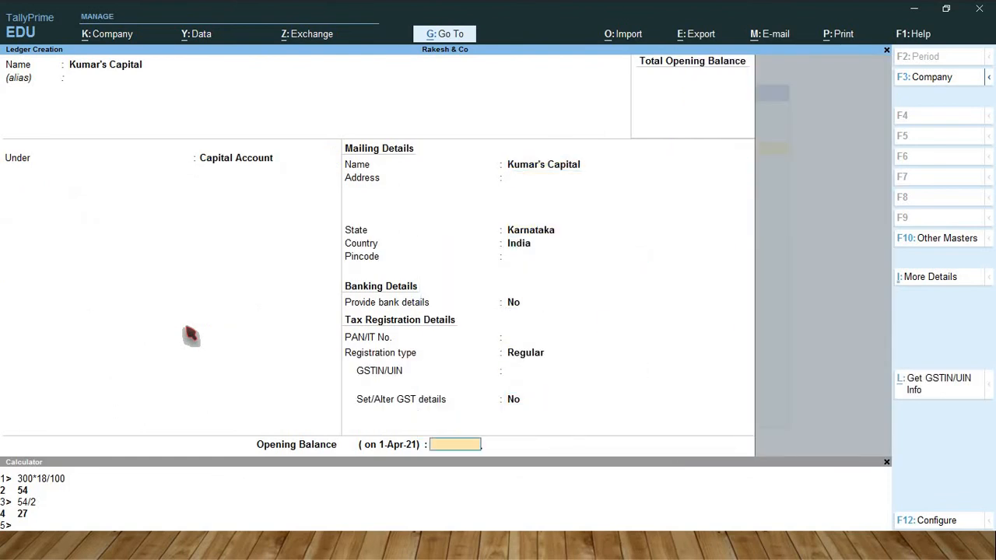
key(Return)
key(Return)
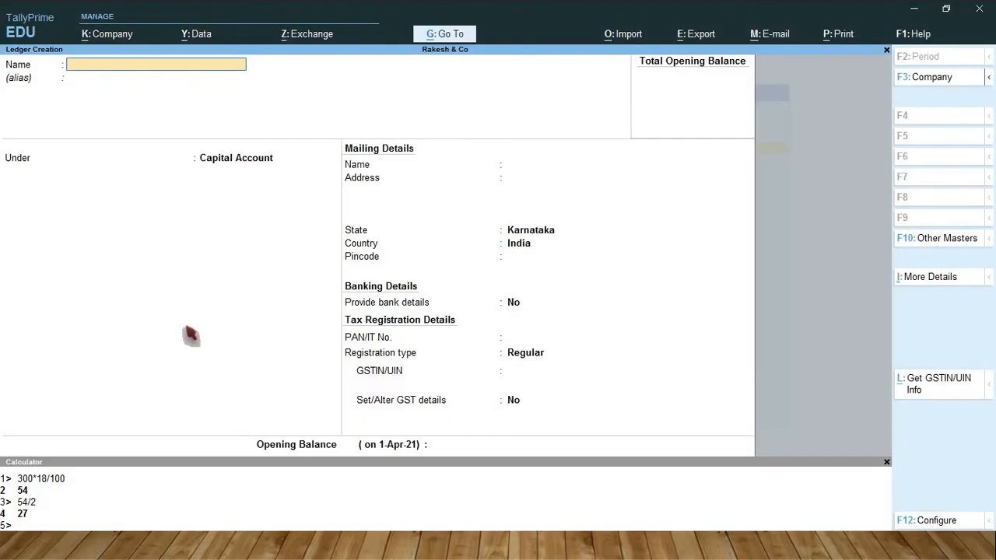
key(Escape)
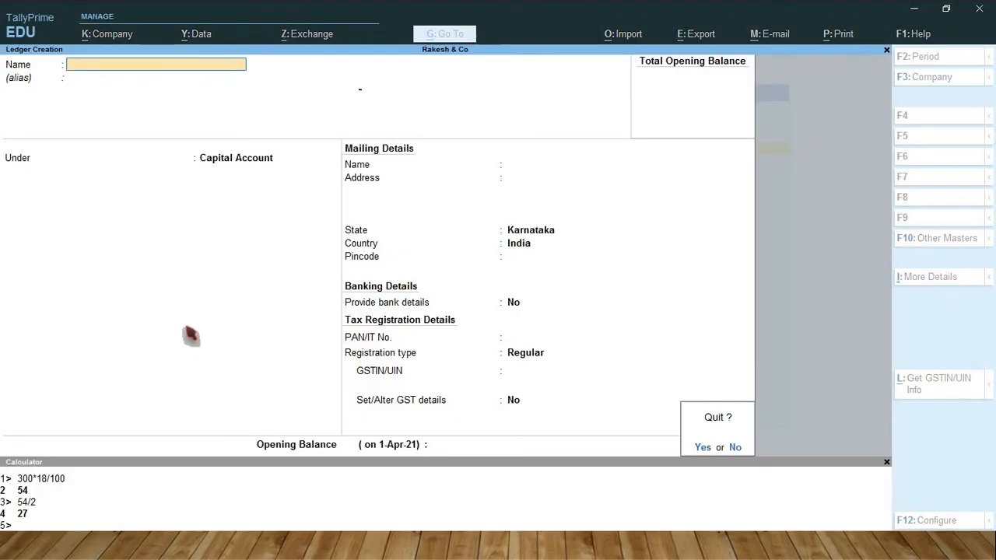
key(Return)
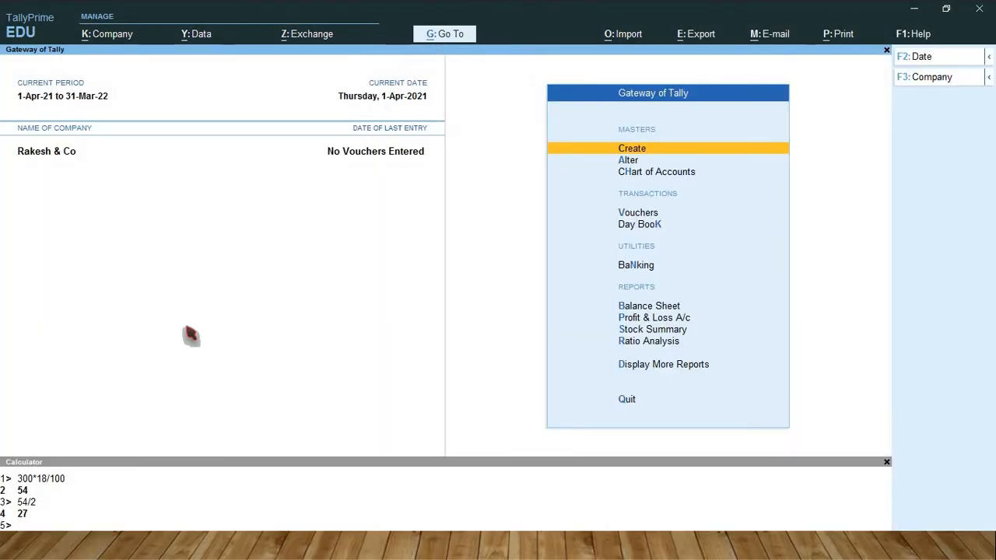
Start a new accounting voucher and set its type to Receipt.
key(Down)
key(Down)
key(Down)
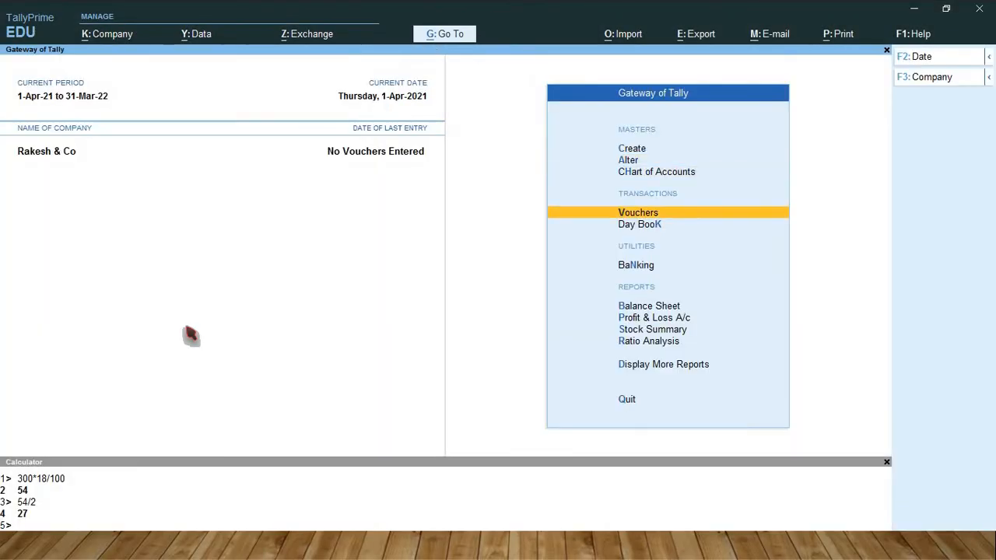
key(Return)
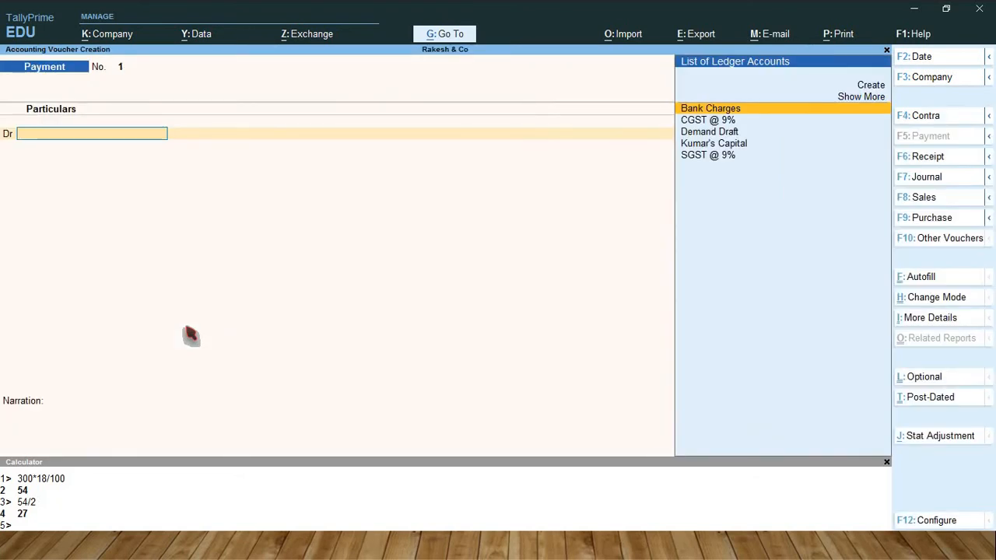
key(F6)
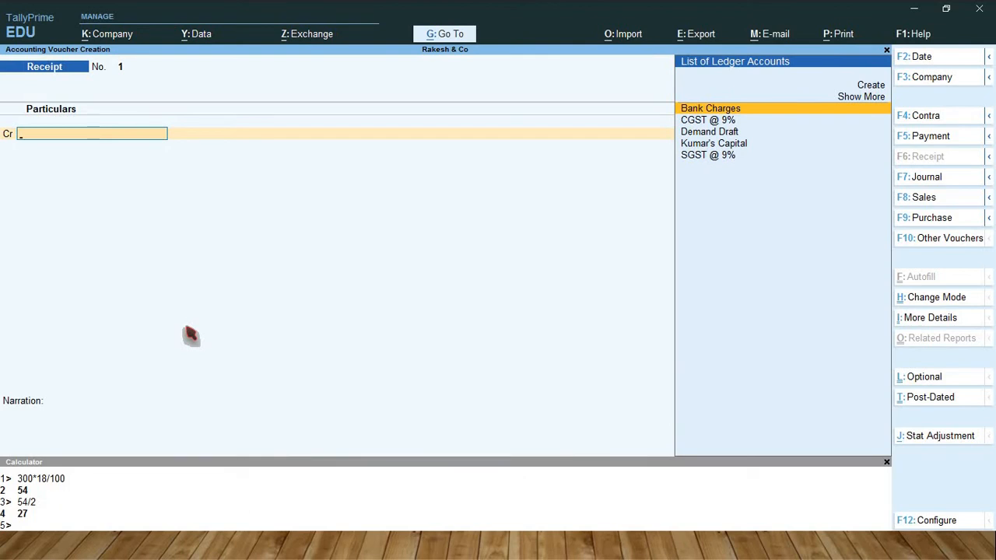
Credit the proprietor's capital ledger with 2,00,000 in the receipt voucher.
key(Down)
key(Down)
key(Down)
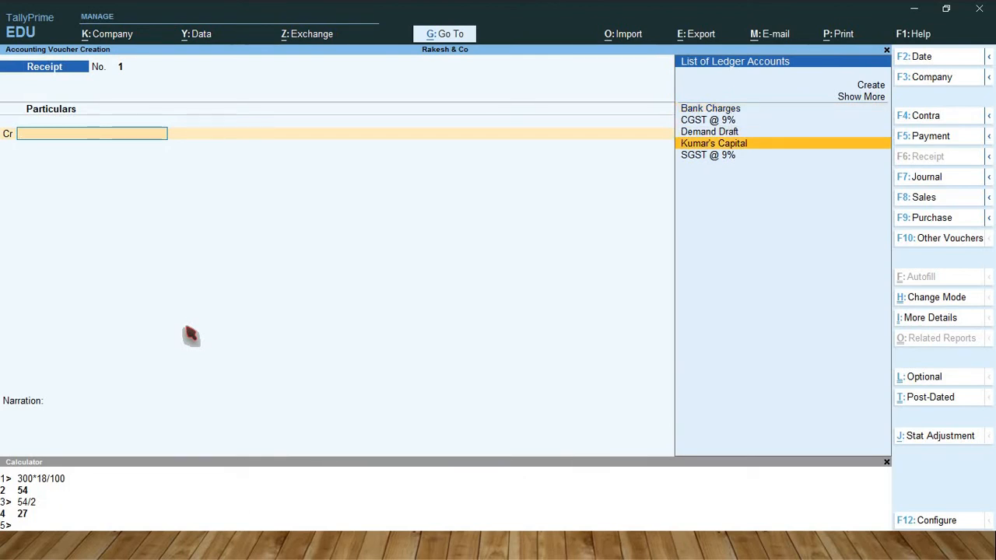
key(Return)
text(200)
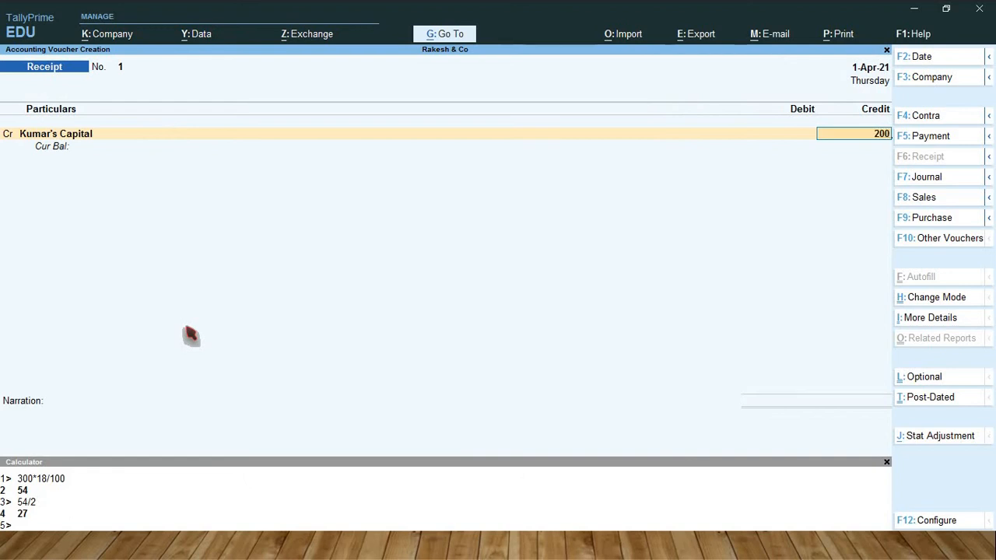
text(000)
key(Return)
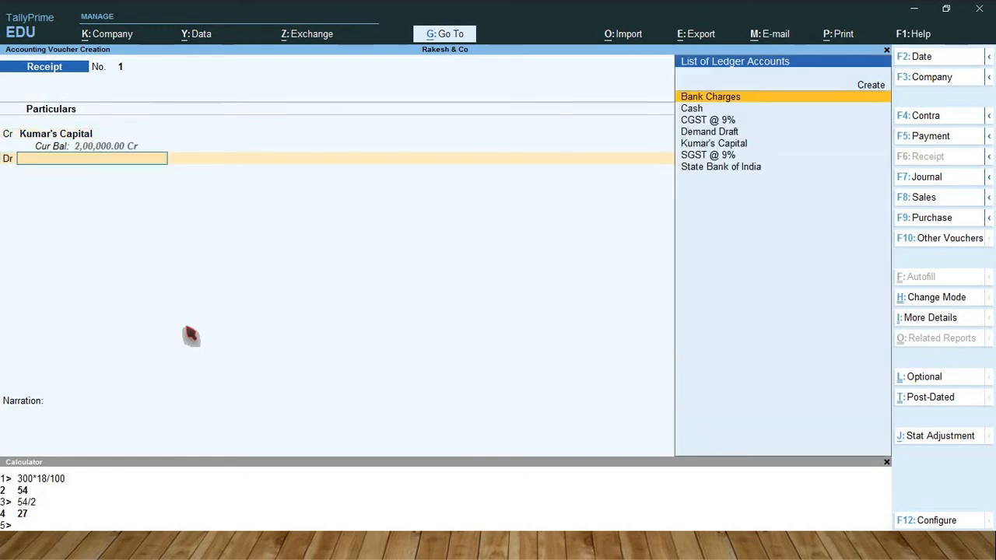
Debit State Bank of India with 2,00,000 using the Cheque/DD transaction type and save the receipt voucher.
text(sta)
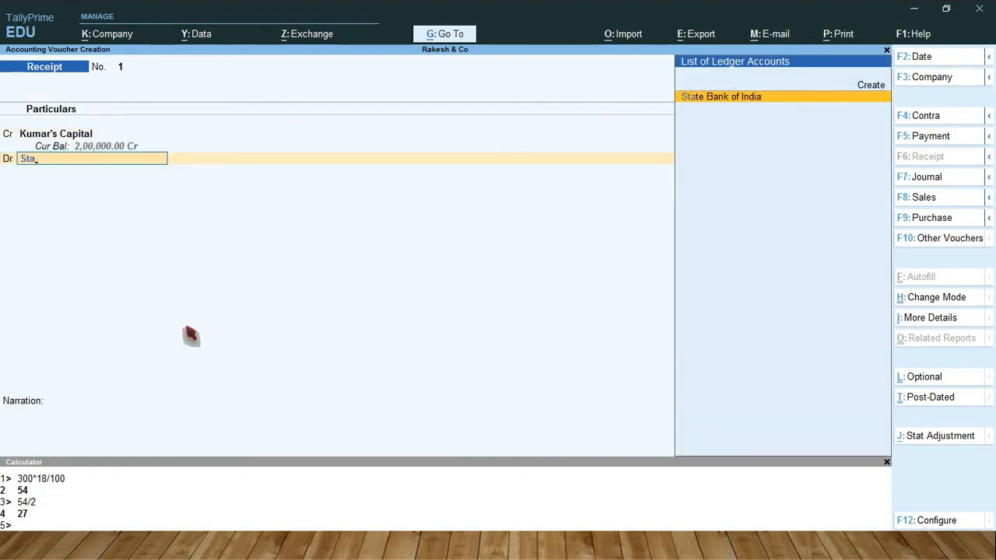
key(Return)
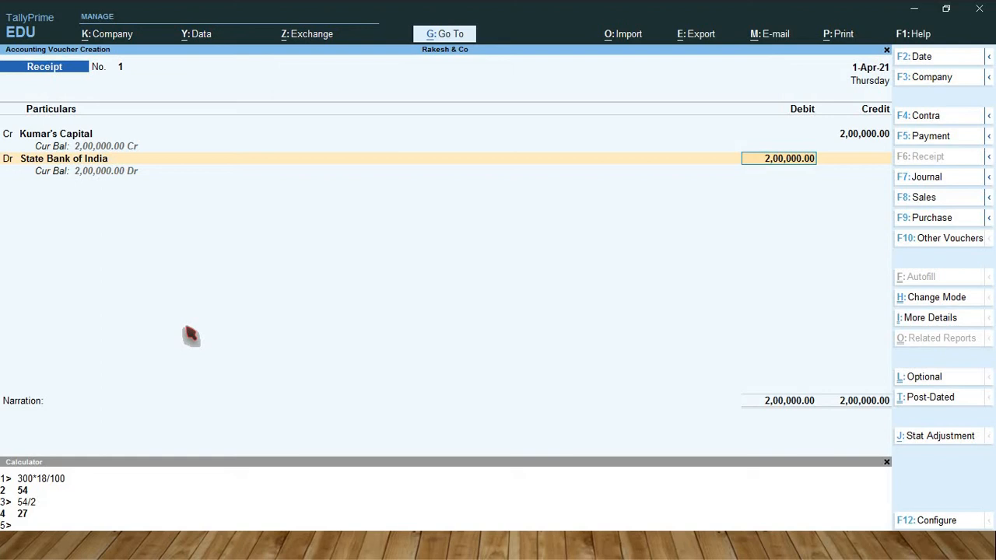
key(Return)
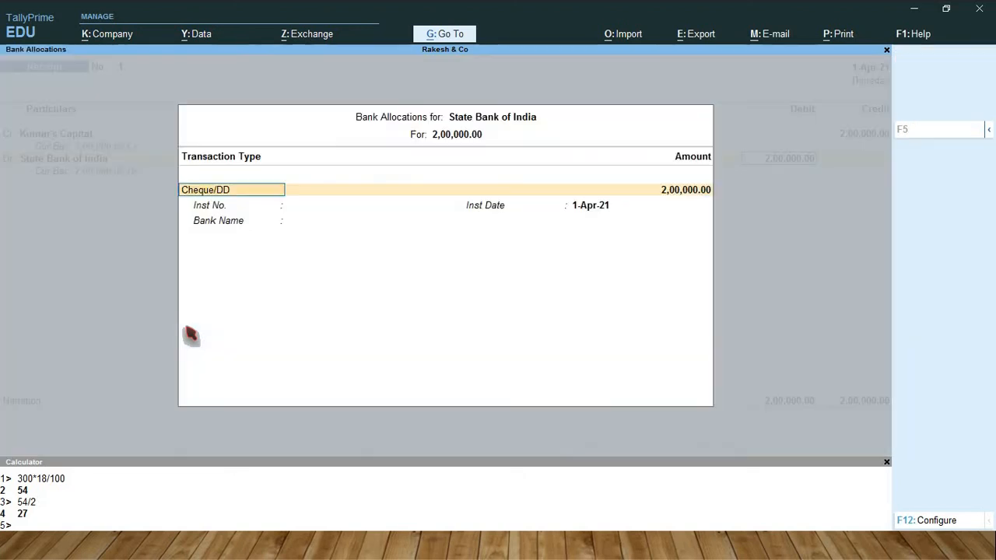
key(Return)
key(Return)
key(Return)
key(Return)
key(Return)
key(Return)
key(Return)
key(Return)
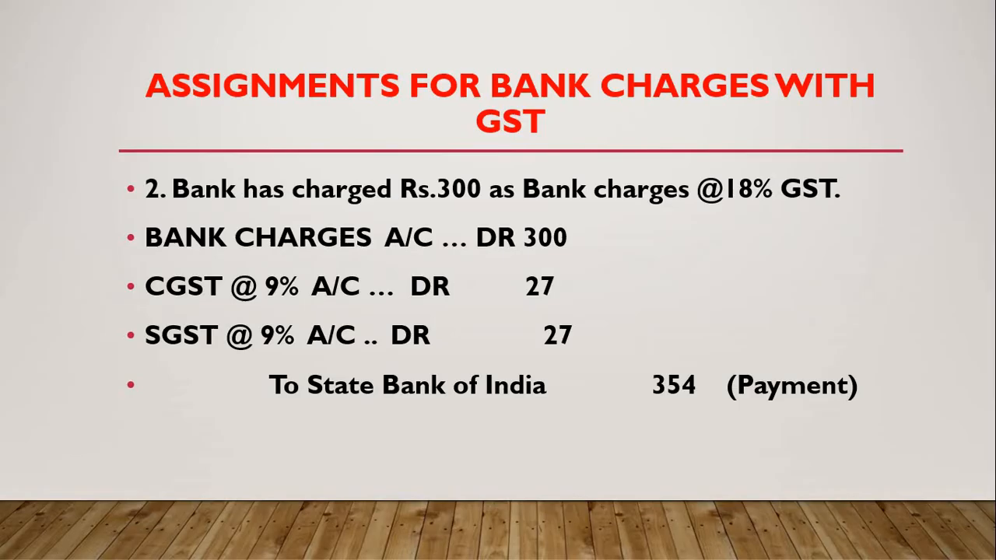
Check the first assignment slide, change the voucher type to Payment and debit Demand Draft with 1,50,000.
key(Left)
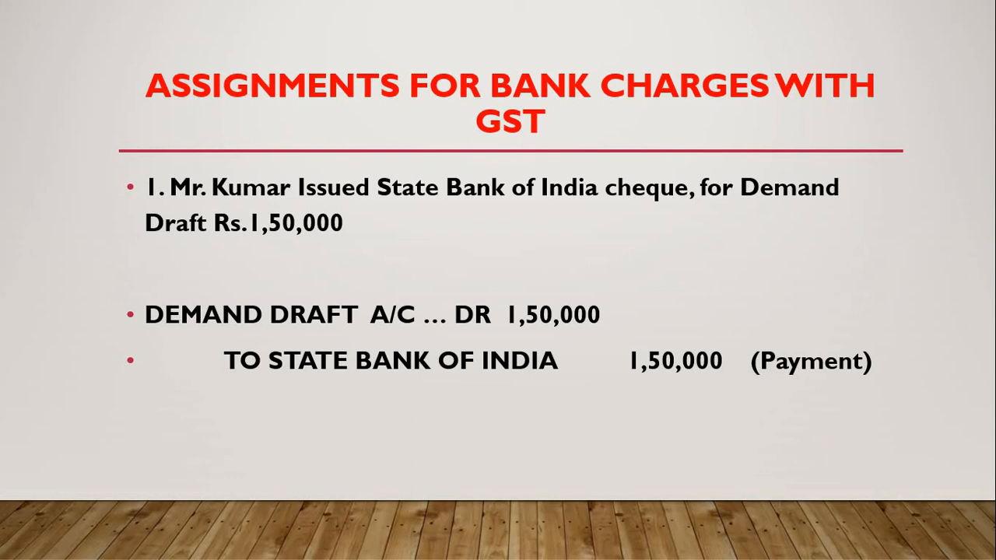
key(alt+Tab)
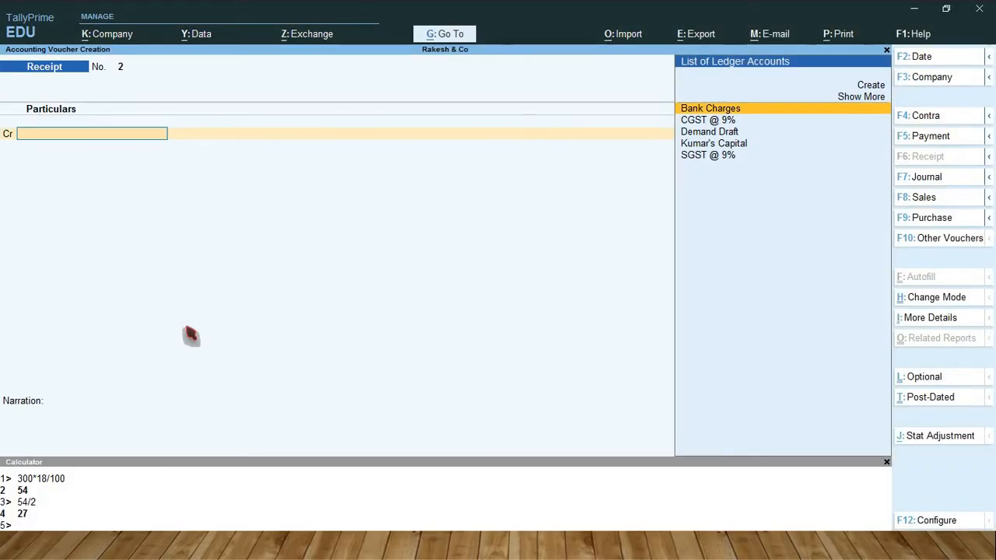
key(F5)
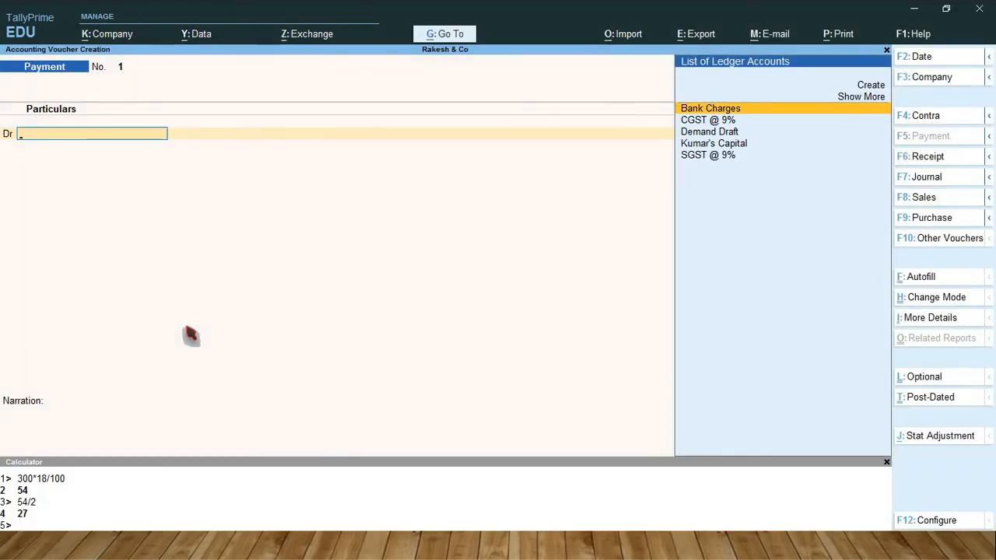
text(Dema)
key(Return)
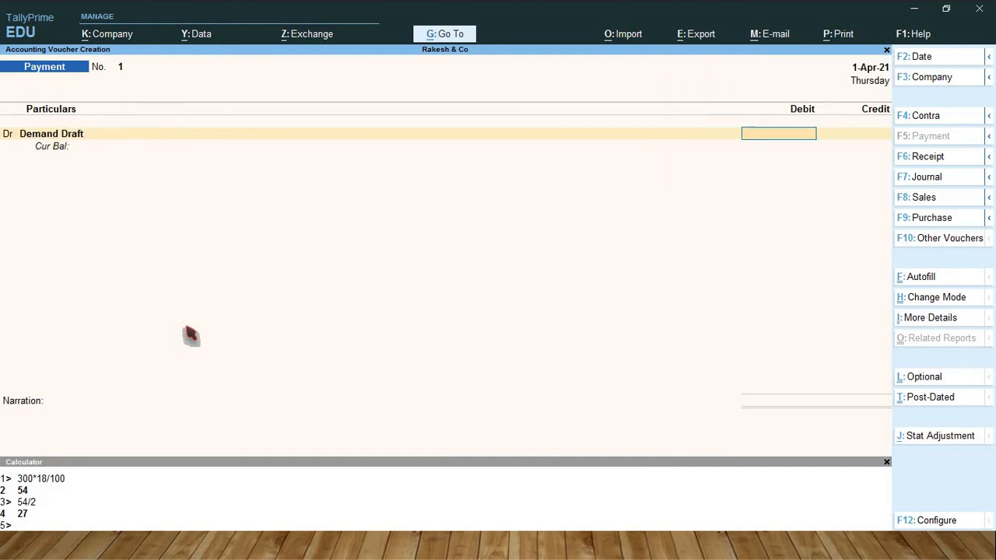
text(150000)
key(Return)
key(Return)
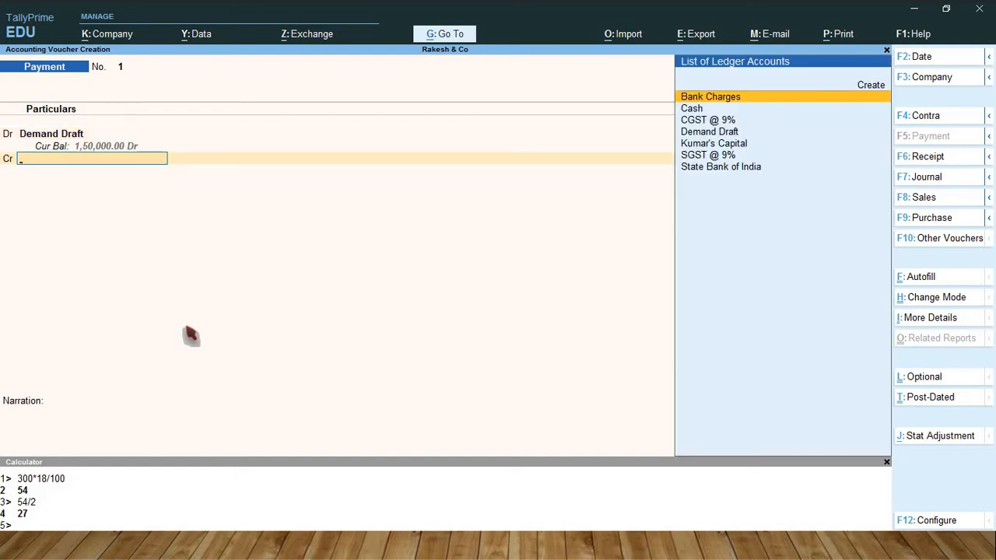
Credit State Bank of India with 1,50,000 in the payment voucher.
key(Down)
key(Down)
key(Down)
key(Down)
key(Down)
key(Down)
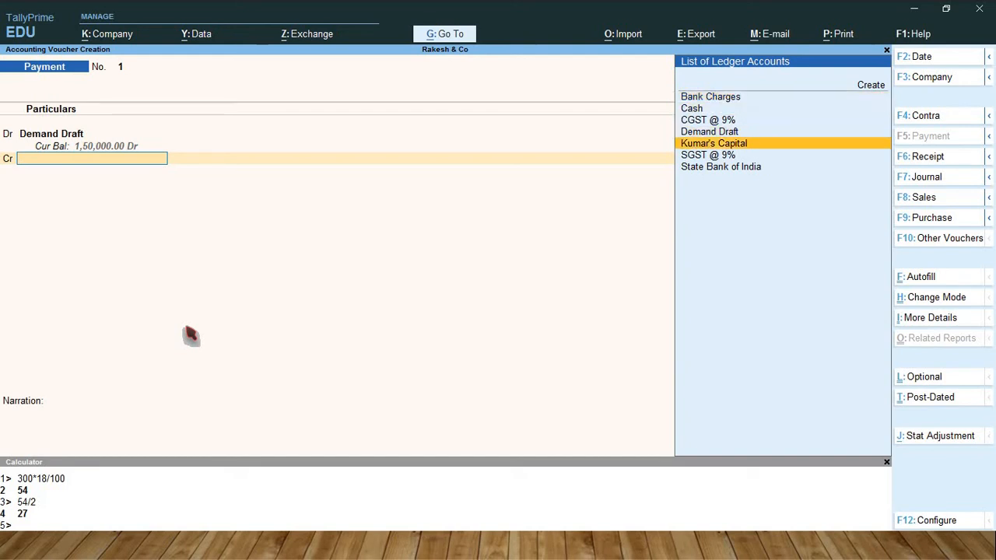
key(Return)
Allocate the payment as a cheque with range Not Applicable, enter its instrument number and save the voucher.
key(Return)
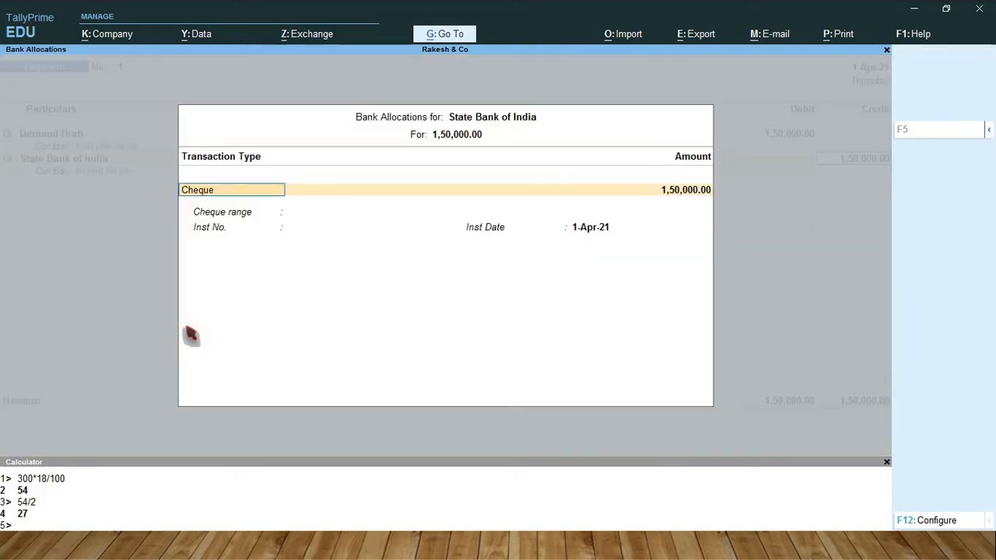
key(Return)
key(Return)
text(326)
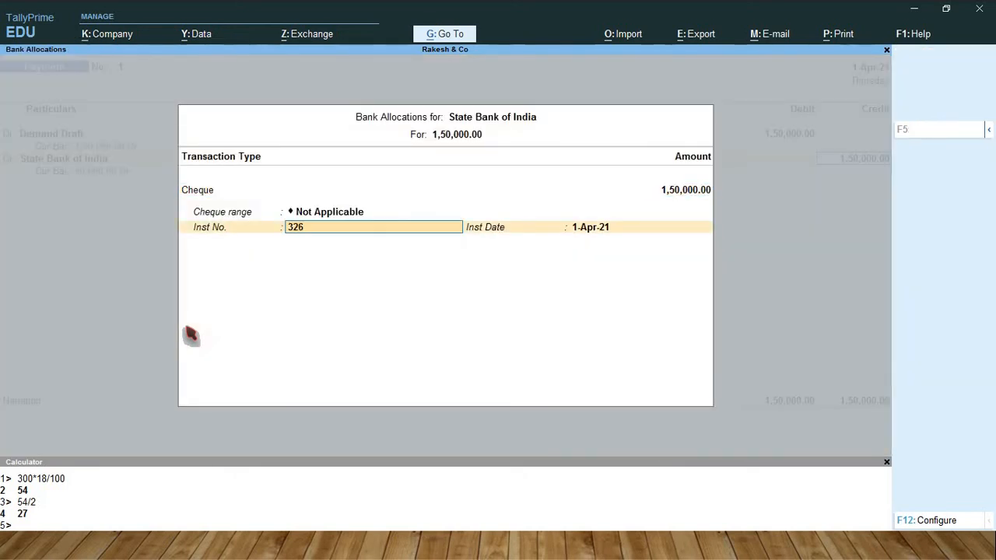
text(598)
key(Return)
key(Return)
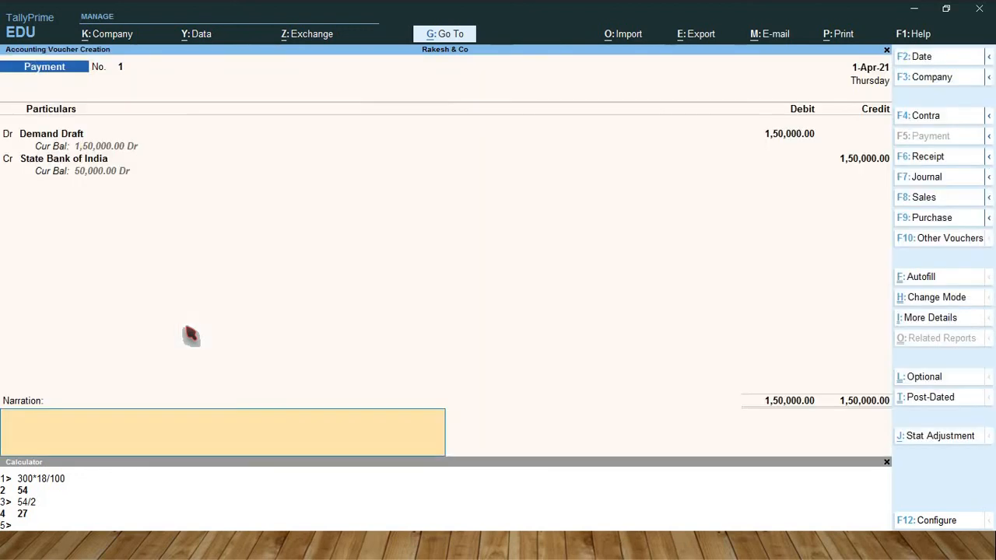
key(Return)
key(Return)
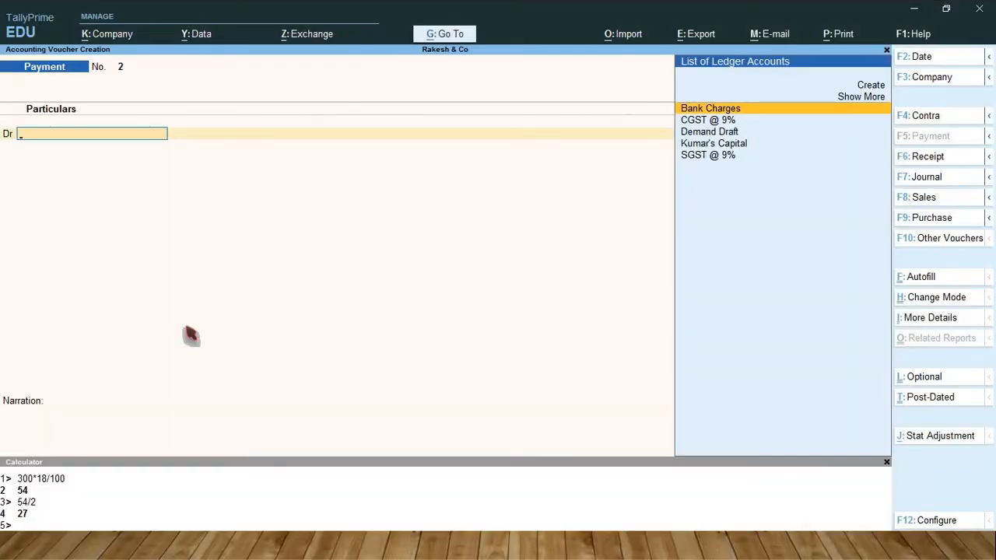
Debit Bank Charges with 300 in the second payment voucher.
text(B)
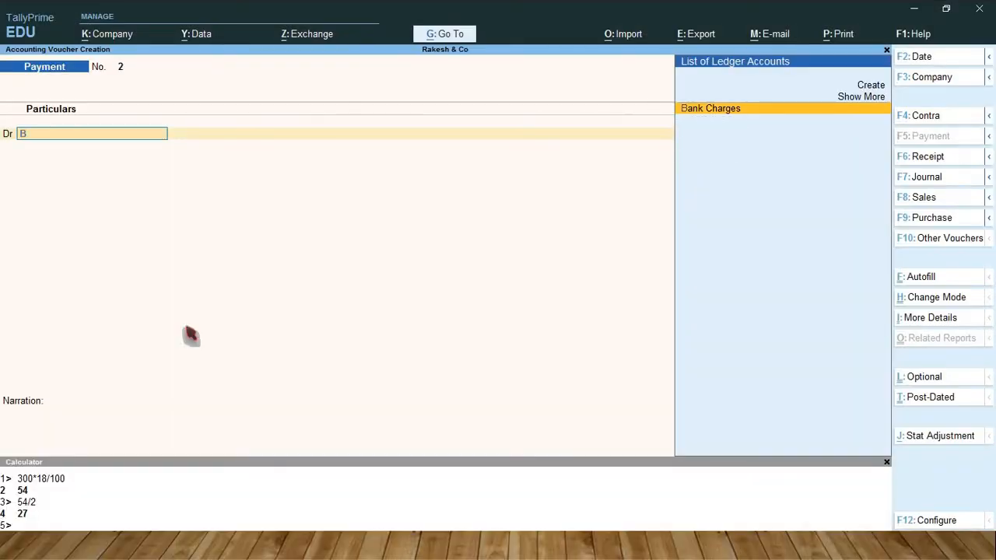
text(ank)
key(Return)
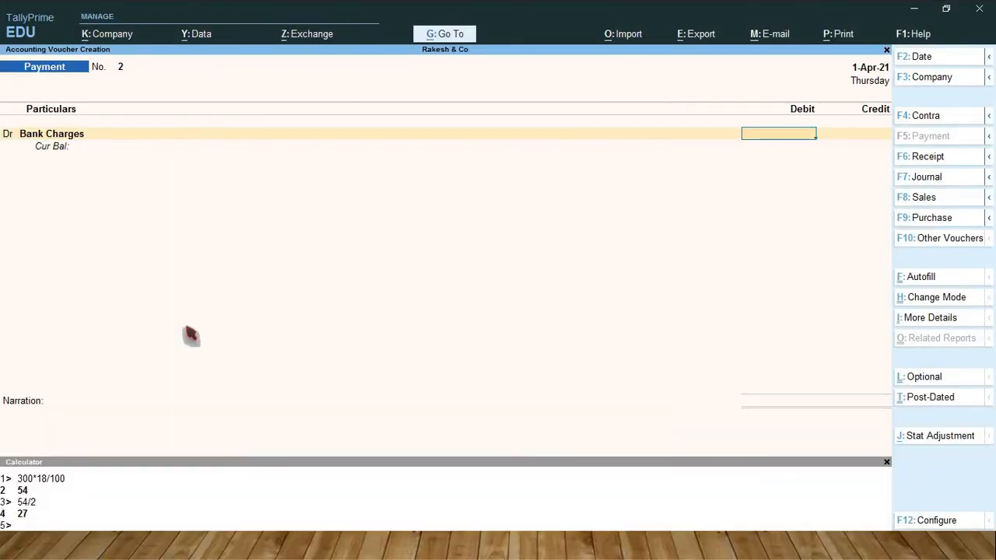
text(300)
key(Return)
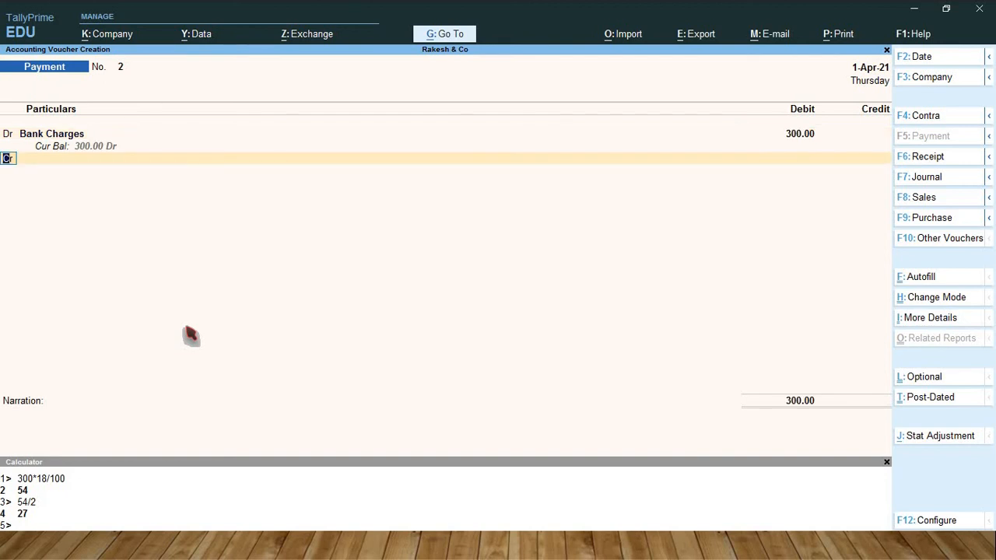
Debit CGST @ 9% with 27 in the payment voucher, working out the GST as 300*18/100 in the calculator.
text(d)
key(Return)
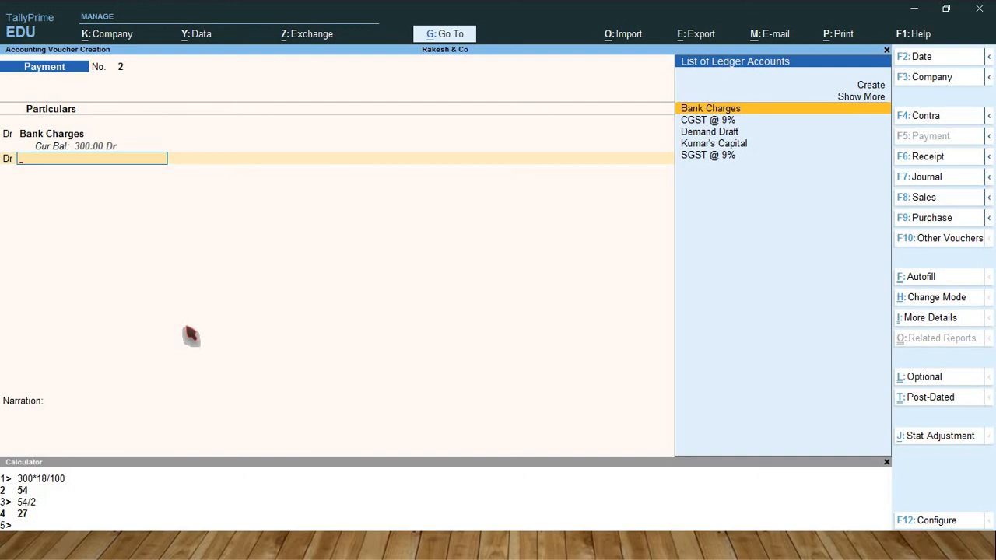
text(Cg)
key(Return)
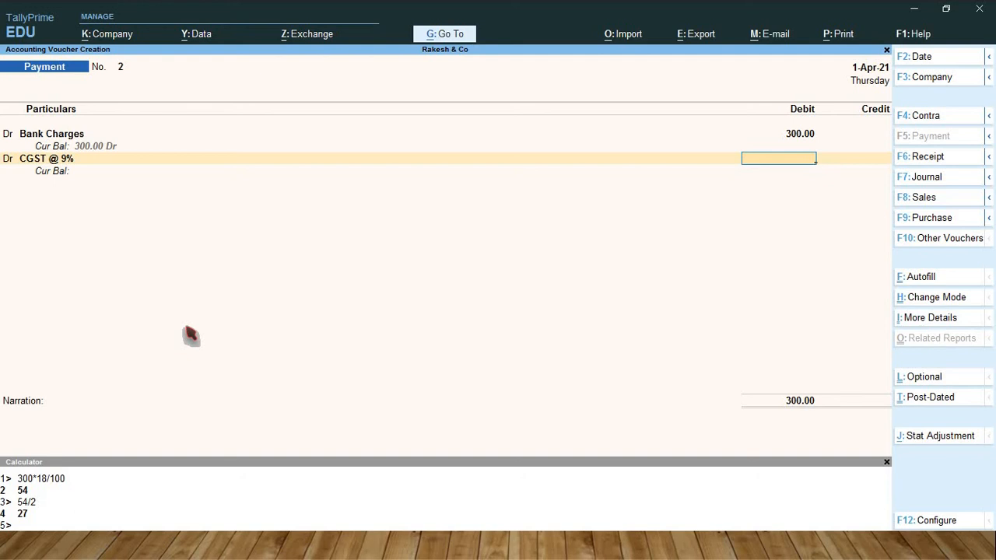
key(ctrl+n)
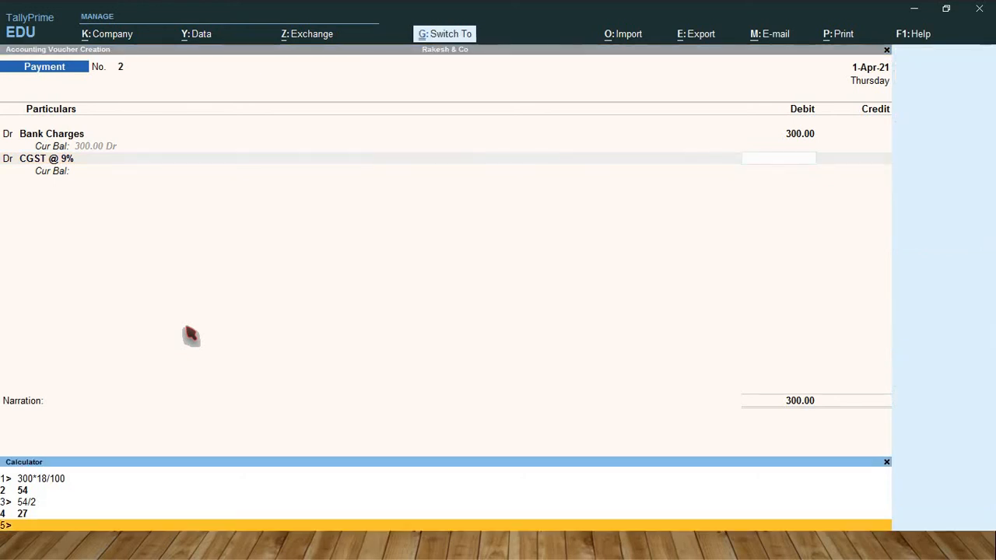
text(300)
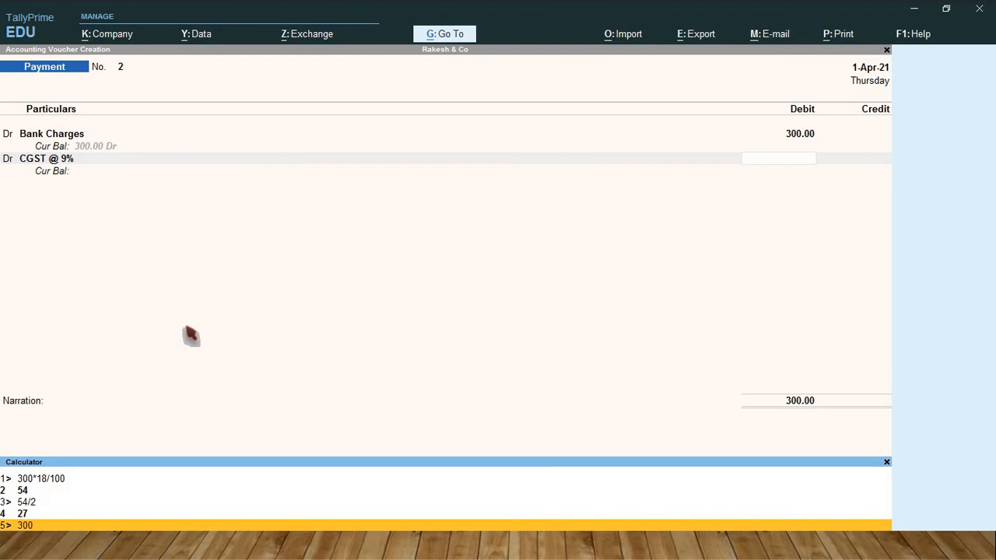
text(*18/100)
key(Return)
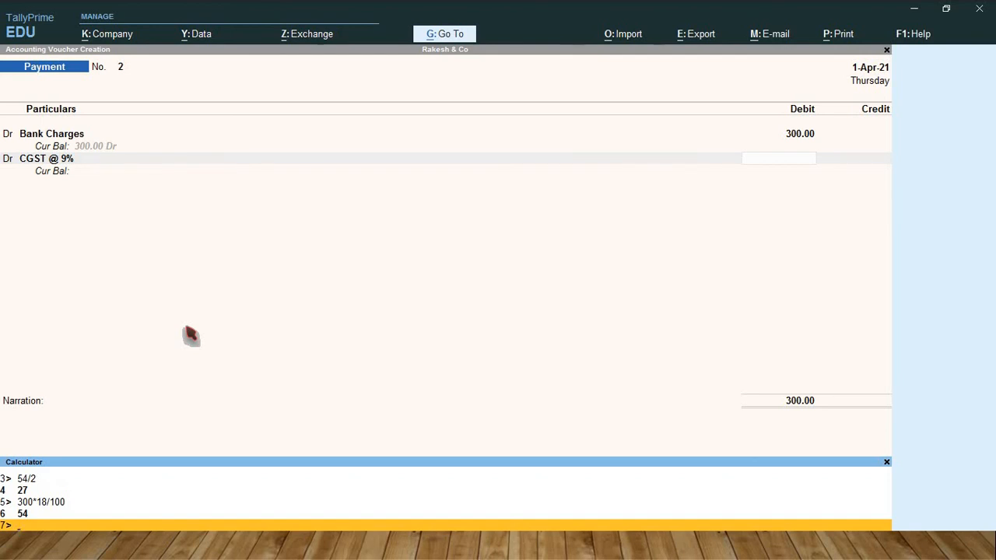
key(ctrl+m)
text(27.)
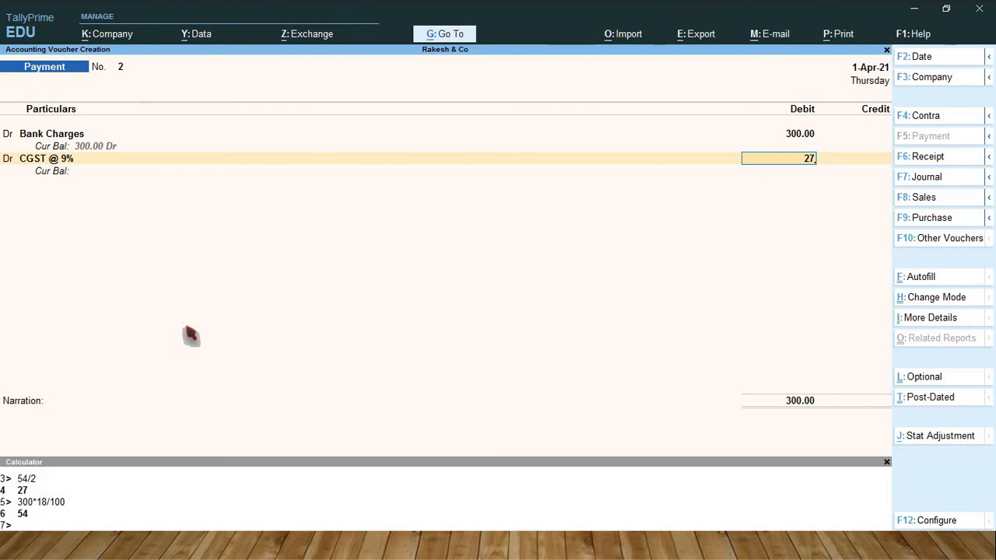
key(Return)
Debit SGST @ 9% with 27 as the third line of the payment voucher.
text(d)
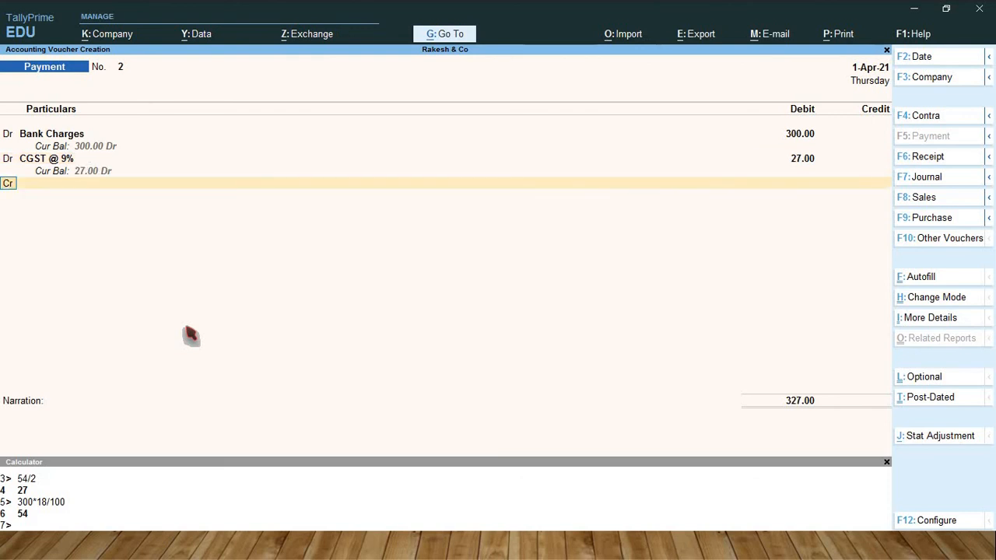
key(Return)
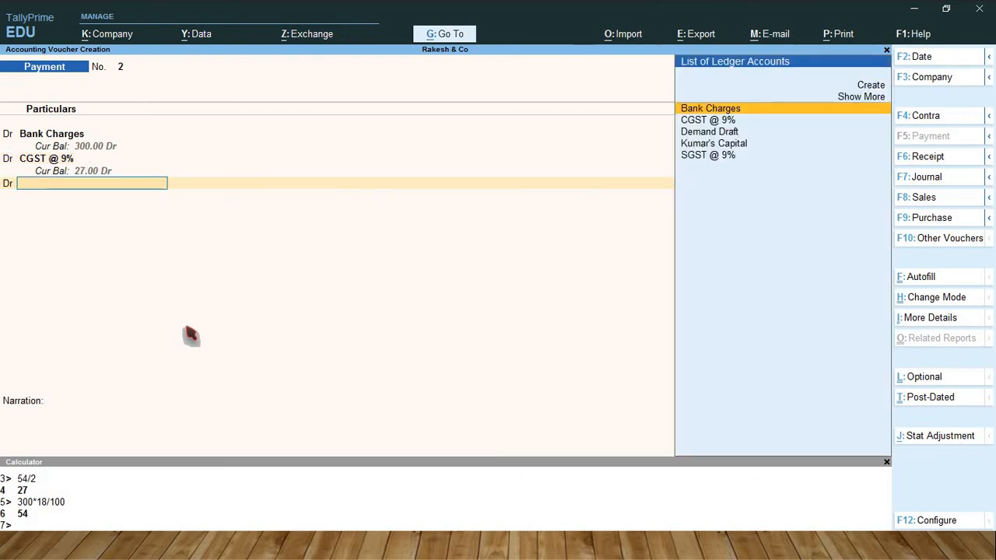
text(Sg)
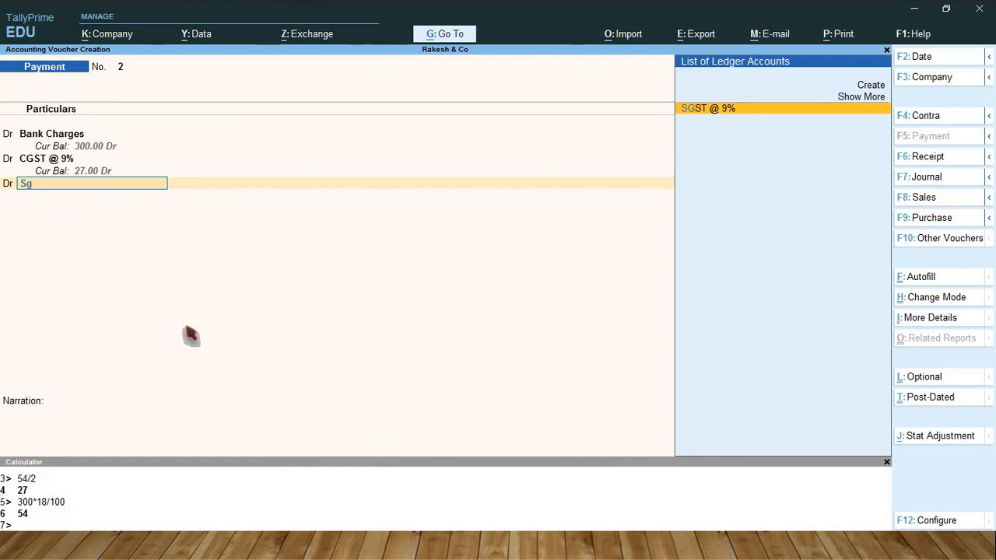
key(Return)
text(27)
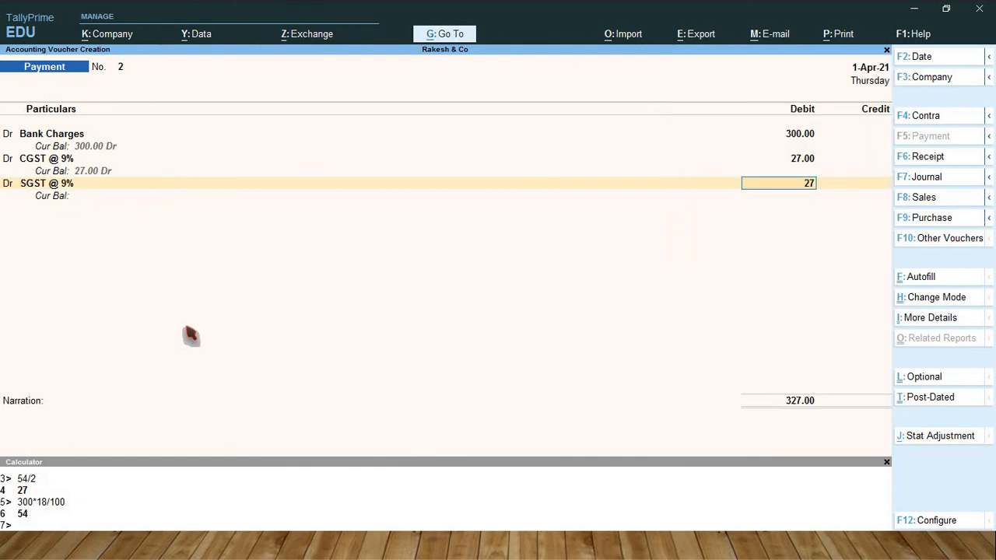
key(Return)
Credit State Bank of India with 354 in the bank charges payment voucher.
key(Return)
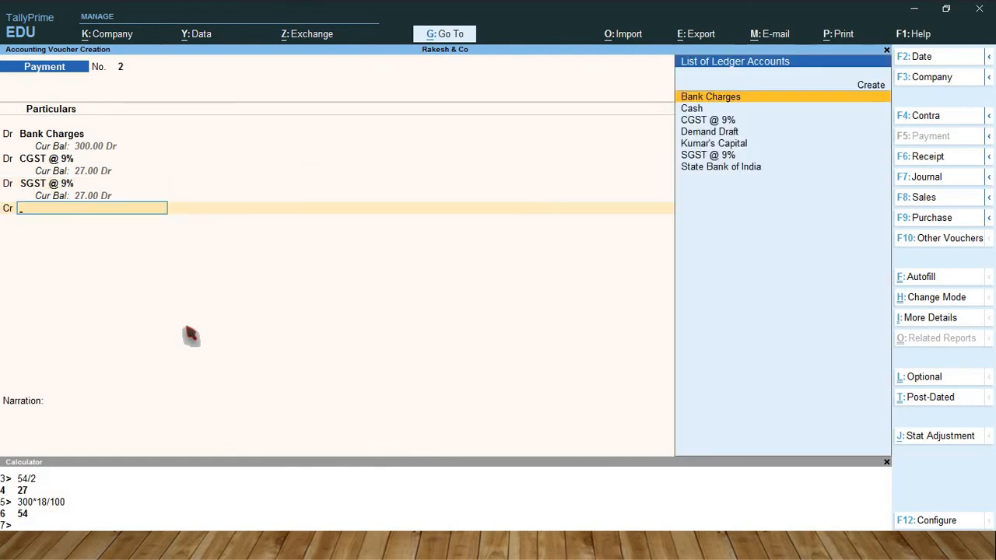
text(Sta)
key(Return)
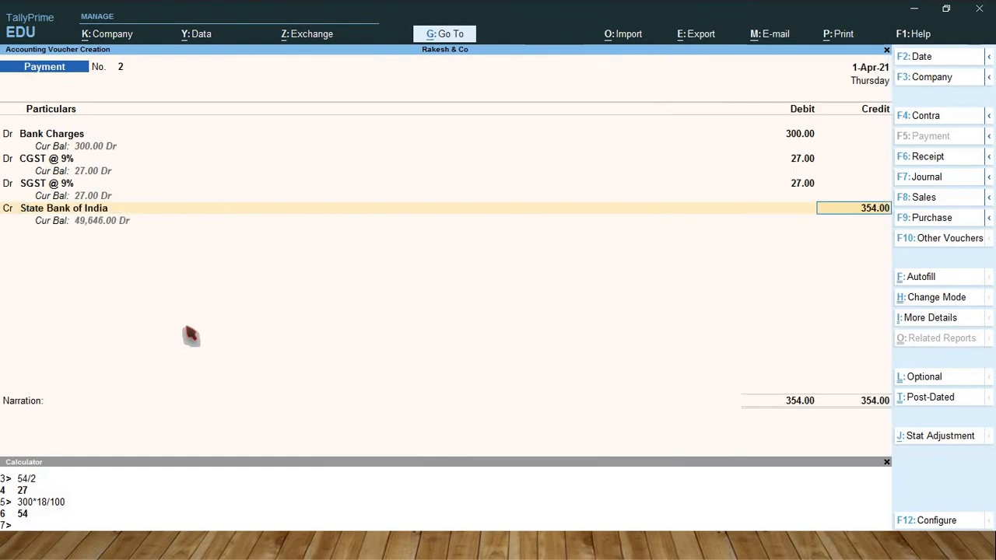
key(Return)
key(Return)
key(Return)
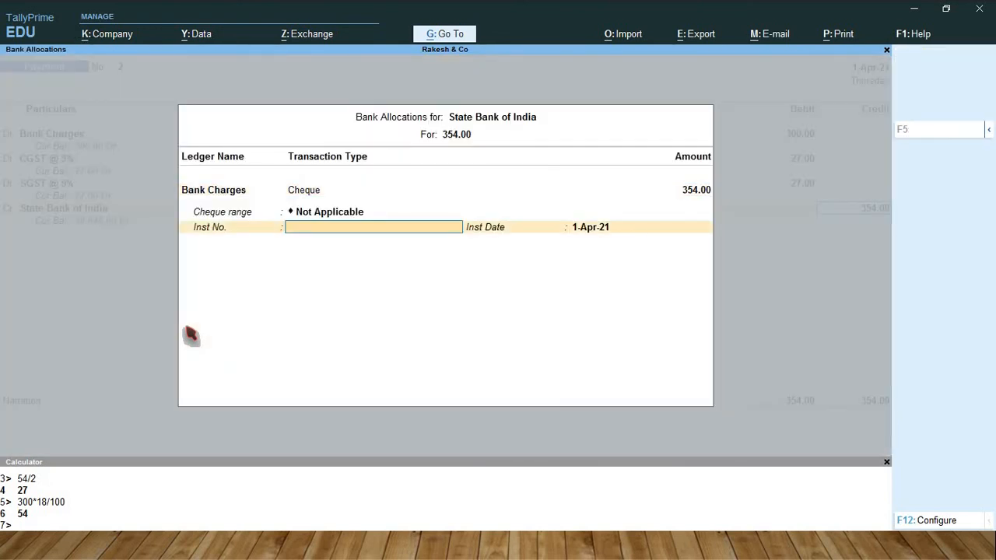
Allocate the 354 as a cheque with range Not Applicable and no instrument number, and save the voucher.
key(Return)
key(Return)
key(Return)
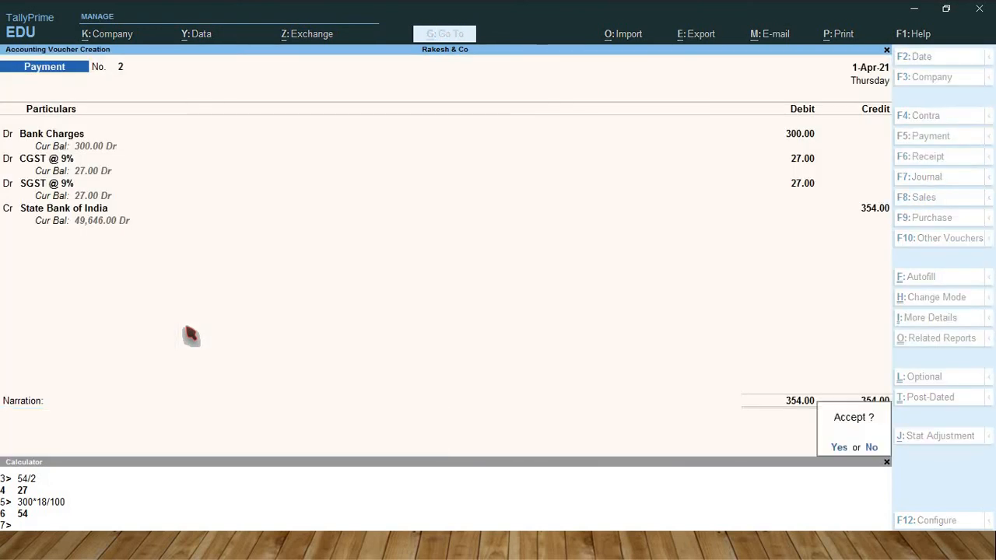
key(Return)
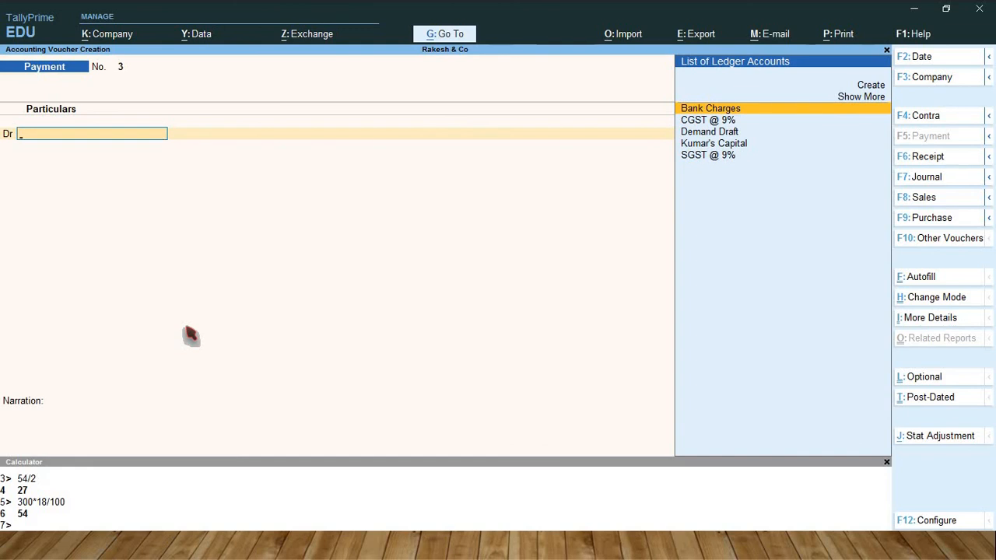
Leave voucher entry and display the State Bank of India ledger's vouchers to review the recorded transactions.
key(Escape)
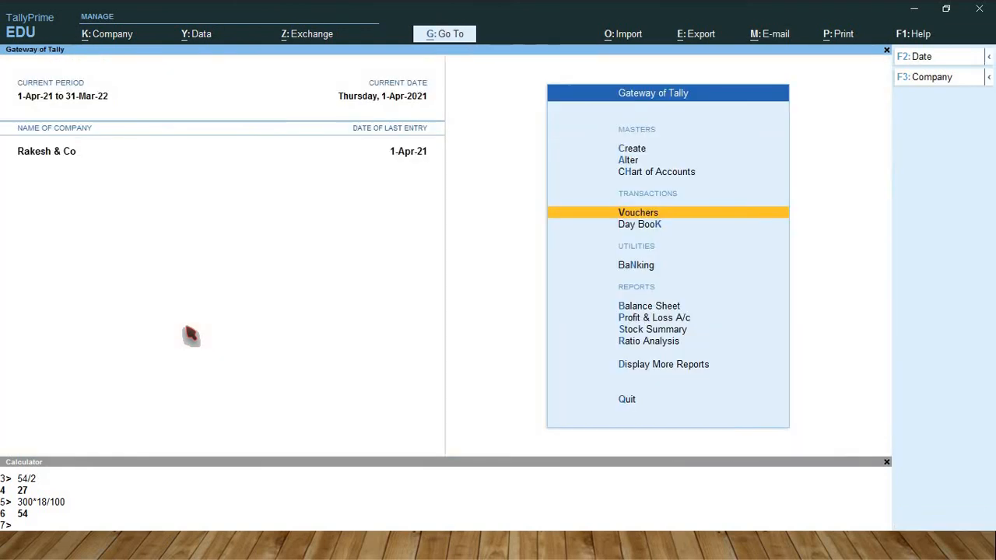
key(d)
key(a)
key(l)
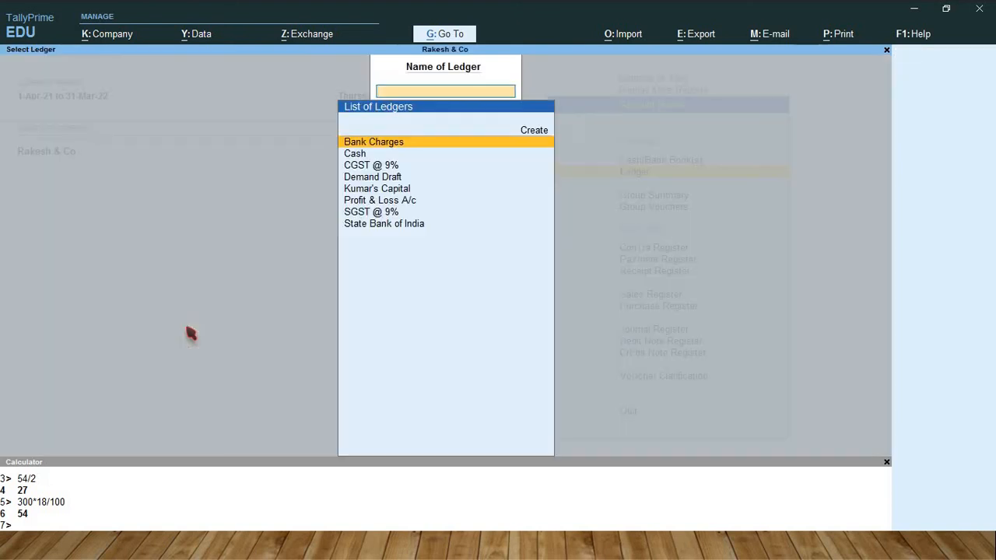
key(Down)
key(Down)
key(Down)
key(Down)
key(Down)
key(Down)
key(Down)
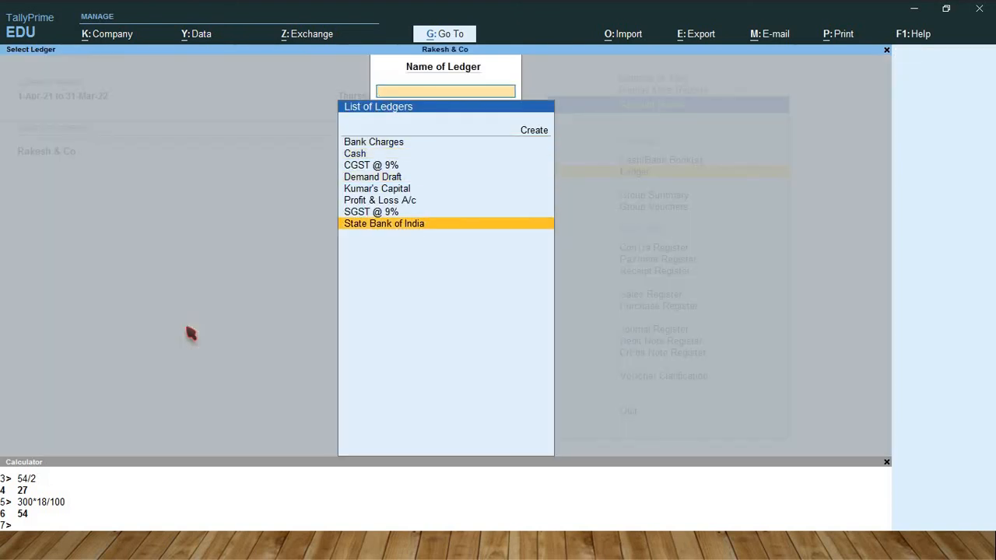
key(Return)
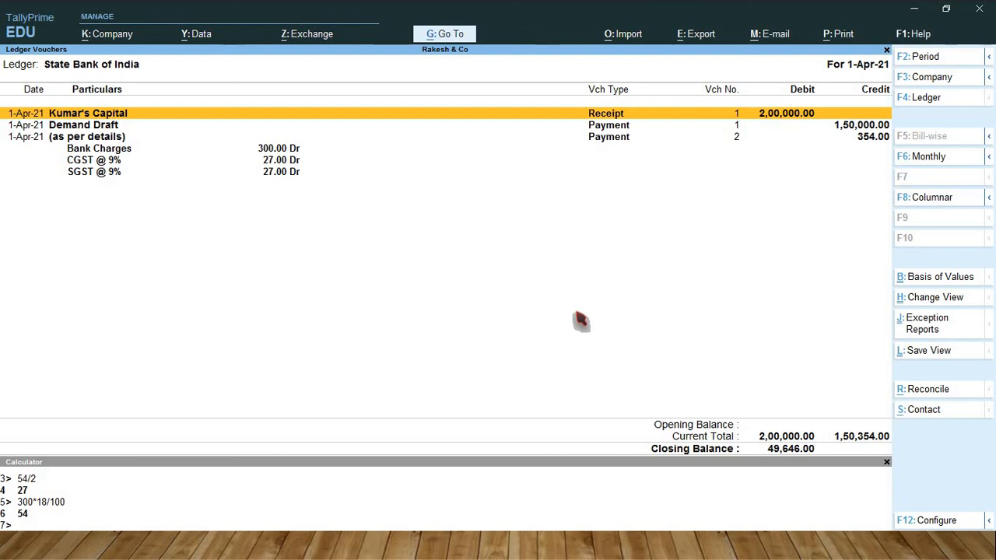
Close the ledger report and display the GSTR-2 report to check the tax on the bank charges.
key(Escape)
key(Escape)
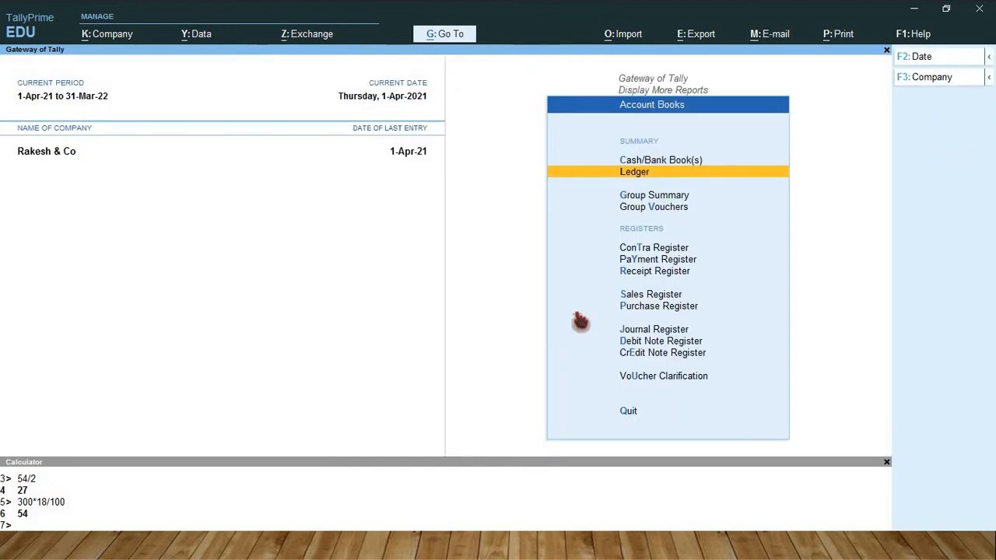
key(Escape)
key(Down)
key(Down)
key(Down)
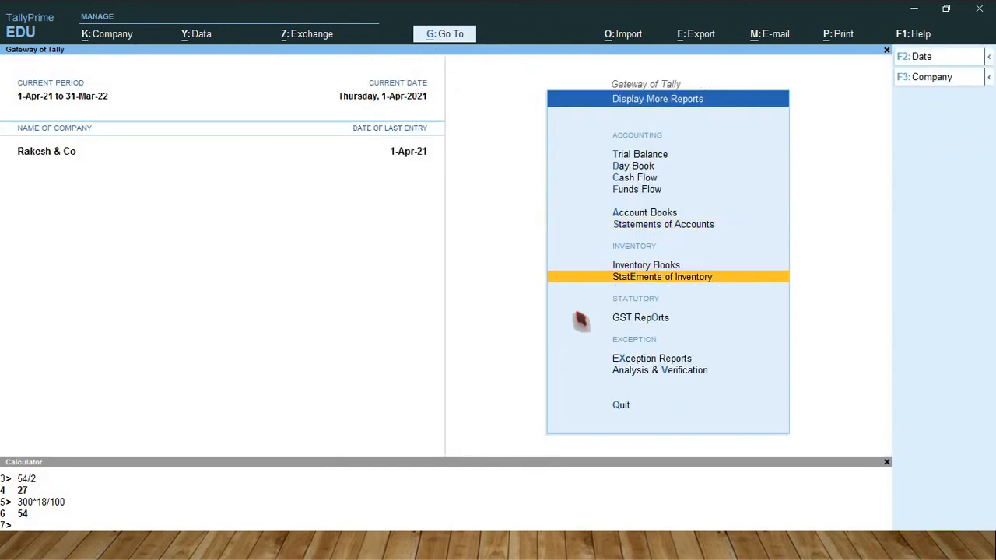
key(Return)
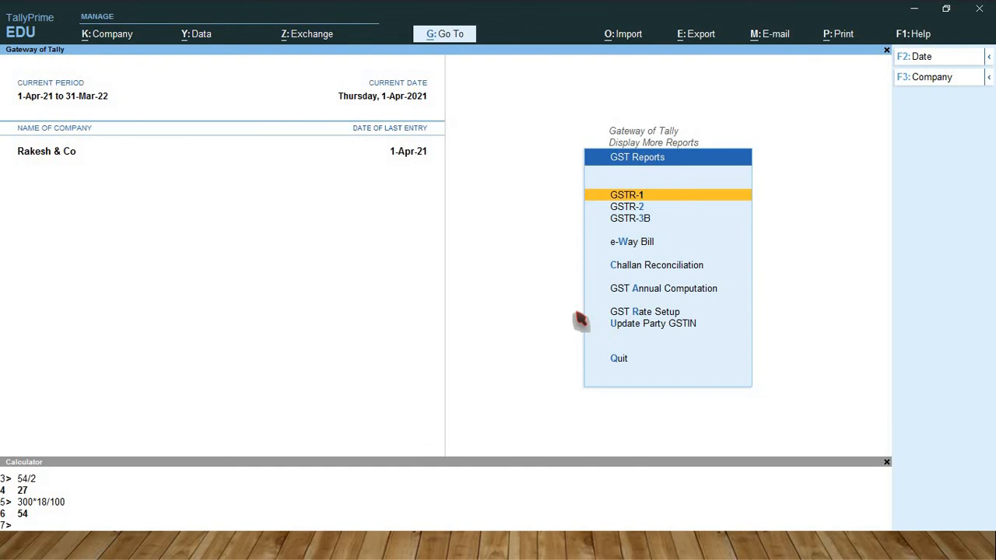
key(Down)
key(Return)
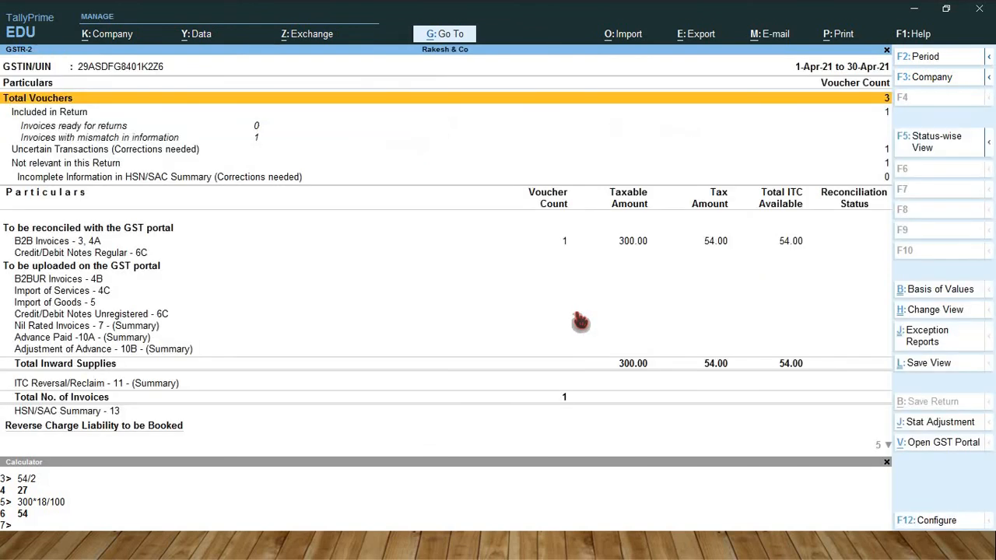